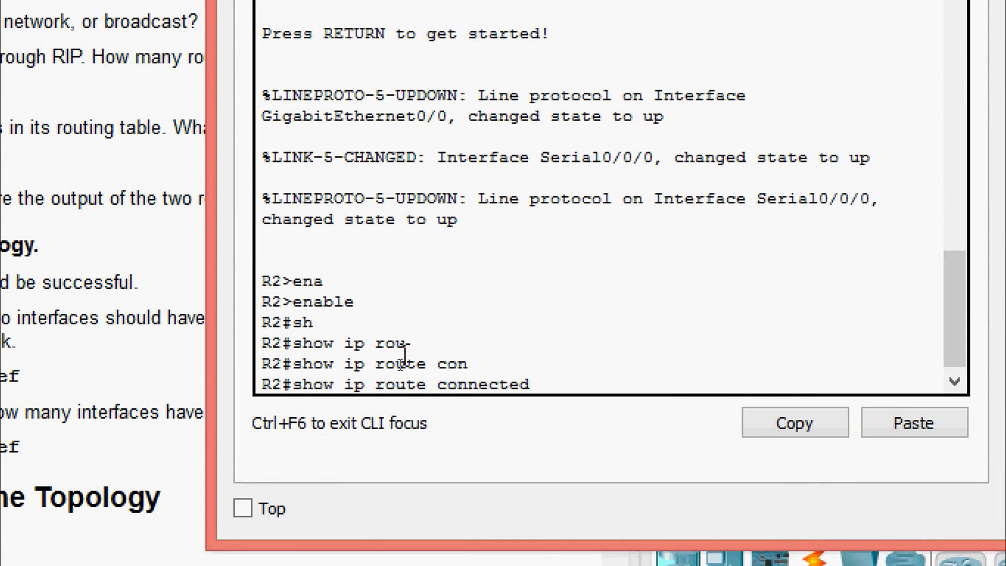
Step: Run show ip route connected on R2 and examine the directly connected networks it lists
{"action": "key", "text": "Return"}
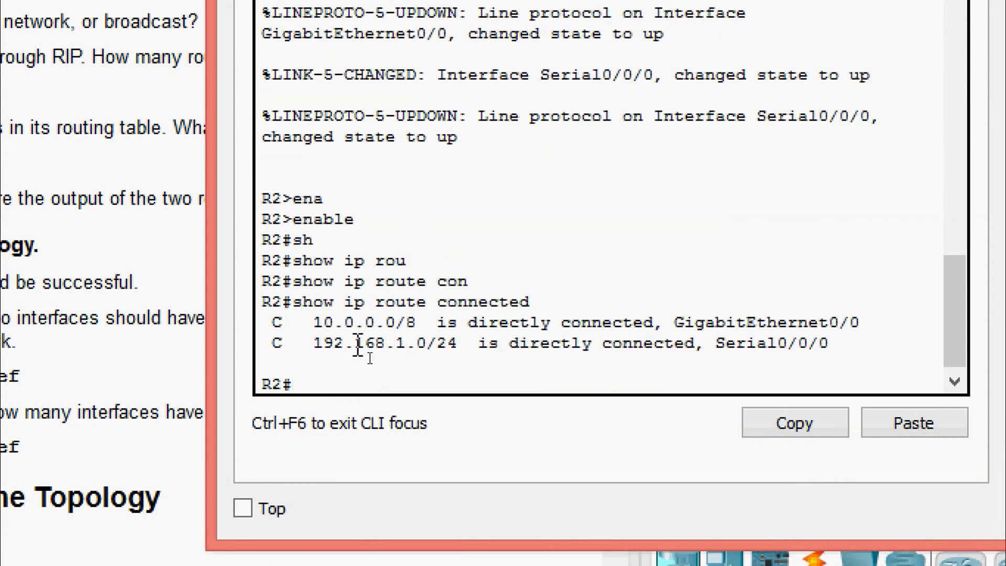
{"action": "left_click_drag", "start_coordinate": [262, 321], "coordinate": [848, 343]}
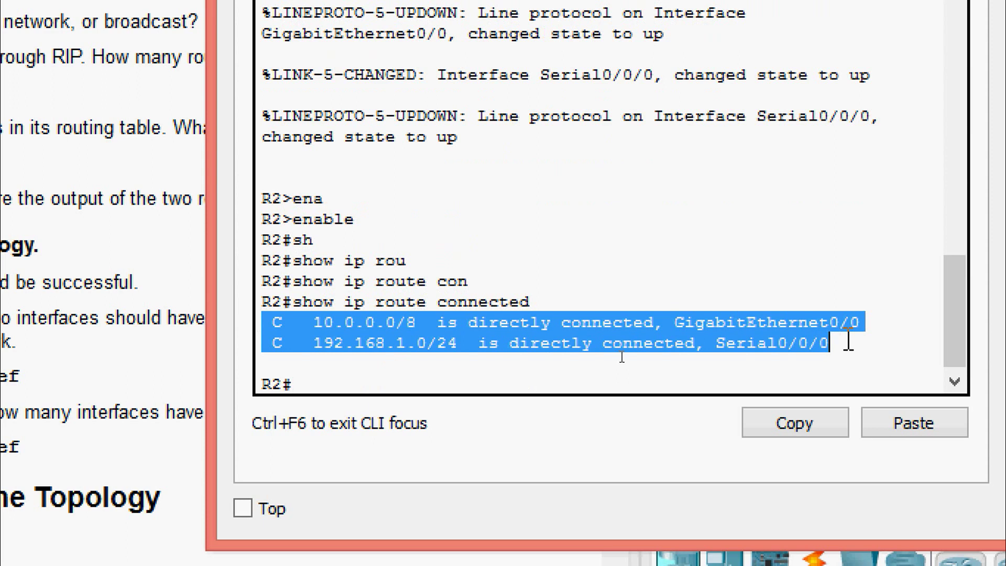
{"action": "left_click", "coordinate": [318, 381]}
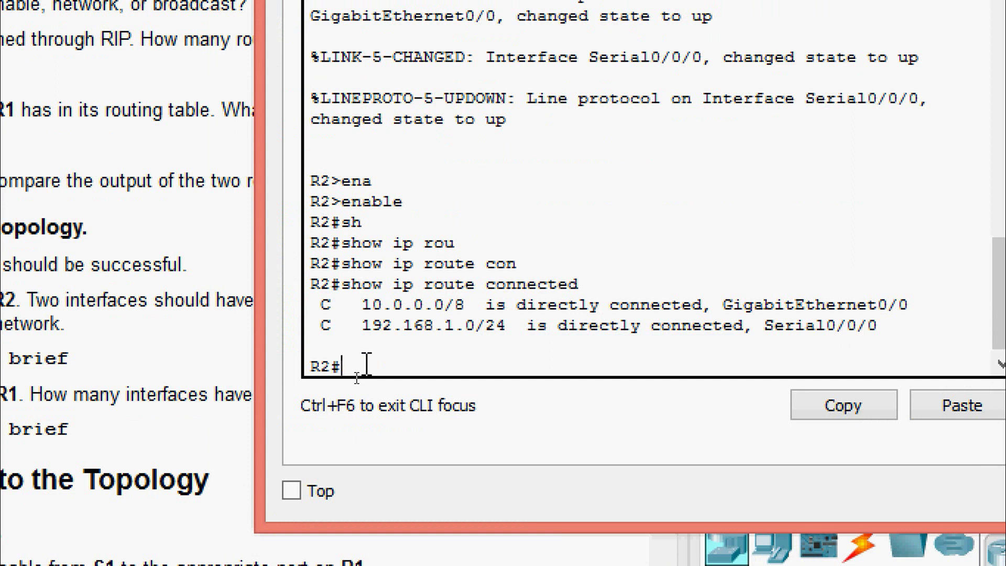
Step: Display R2's running configuration and page through the output down to the router rip section
{"action": "type", "text": "sh"}
{"action": "key", "text": "Tab"}
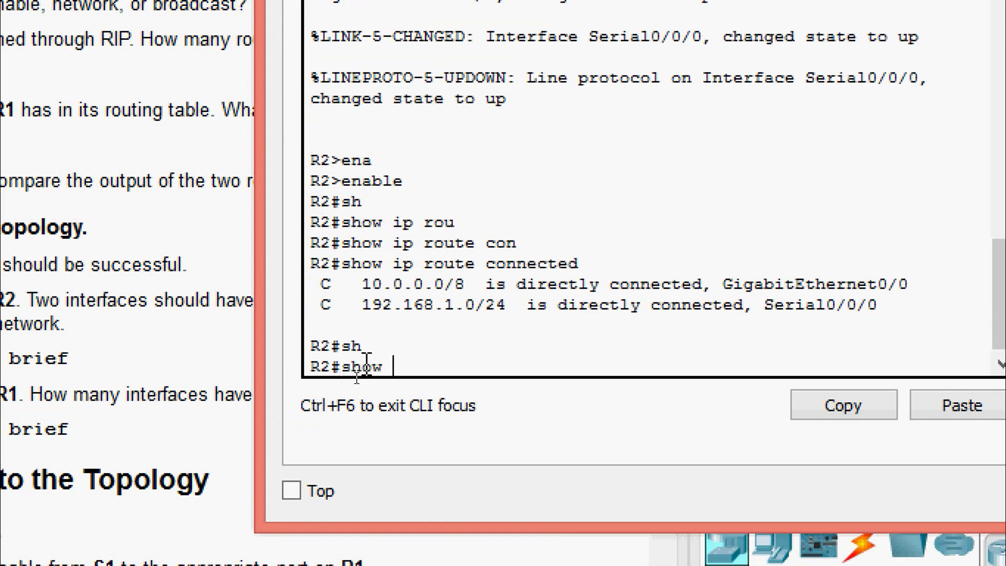
{"action": "key", "text": "Return"}
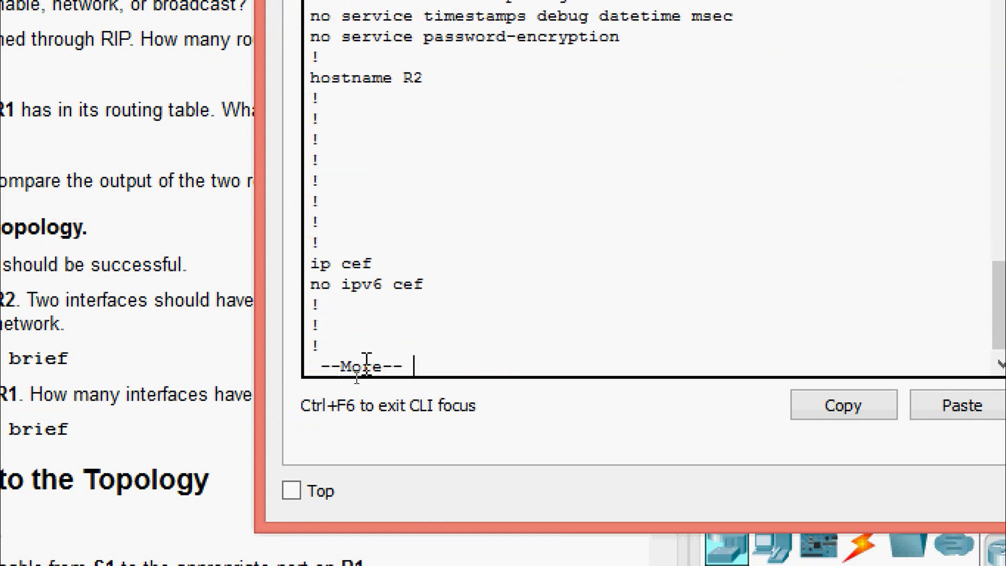
{"action": "key", "text": "Return"}
{"action": "key", "text": "Return"}
{"action": "key", "text": "Return"}
{"action": "key", "text": "Return"}
{"action": "key", "text": "Return"}
{"action": "key", "text": "Return"}
{"action": "key", "text": "Return"}
{"action": "key", "text": "Return"}
{"action": "key", "text": "Return"}
{"action": "key", "text": "Return"}
{"action": "key", "text": "Return"}
{"action": "key", "text": "Return"}
{"action": "key", "text": "Return"}
{"action": "key", "text": "Return"}
{"action": "key", "text": "Return"}
{"action": "key", "text": "Return"}
{"action": "key", "text": "Return"}
{"action": "key", "text": "Return"}
{"action": "key", "text": "Return"}
{"action": "key", "text": "Return"}
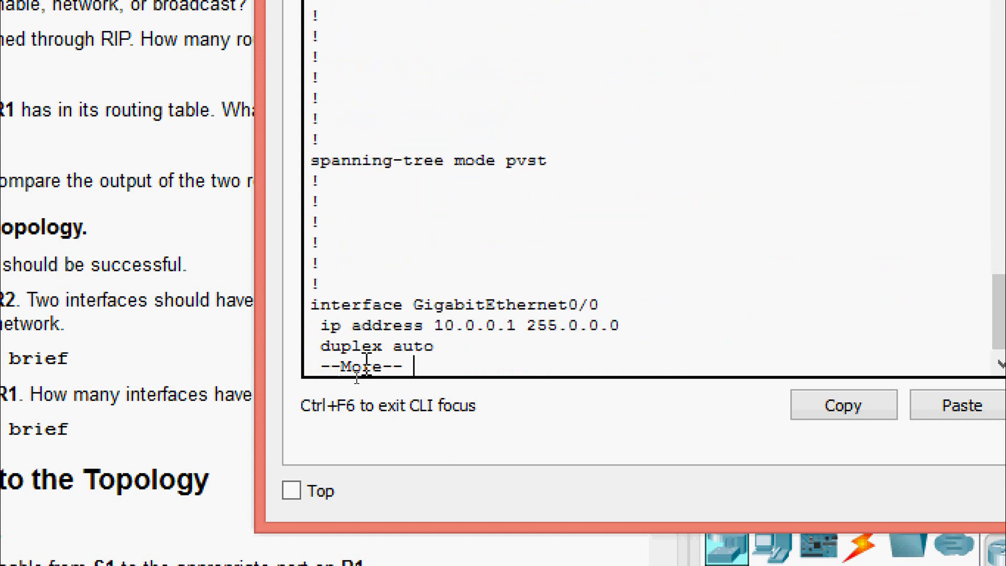
{"action": "key", "text": "Return"}
{"action": "key", "text": "Return"}
{"action": "key", "text": "Return"}
{"action": "key", "text": "Return"}
{"action": "key", "text": "Return"}
{"action": "key", "text": "Return"}
{"action": "key", "text": "Return"}
{"action": "key", "text": "Return"}
{"action": "key", "text": "Return"}
{"action": "key", "text": "Return"}
{"action": "key", "text": "Return"}
{"action": "key", "text": "Return"}
{"action": "key", "text": "Return"}
{"action": "key", "text": "Return"}
{"action": "key", "text": "Return"}
{"action": "key", "text": "Return"}
{"action": "key", "text": "Return"}
{"action": "key", "text": "Return"}
{"action": "key", "text": "Return"}
{"action": "key", "text": "Return"}
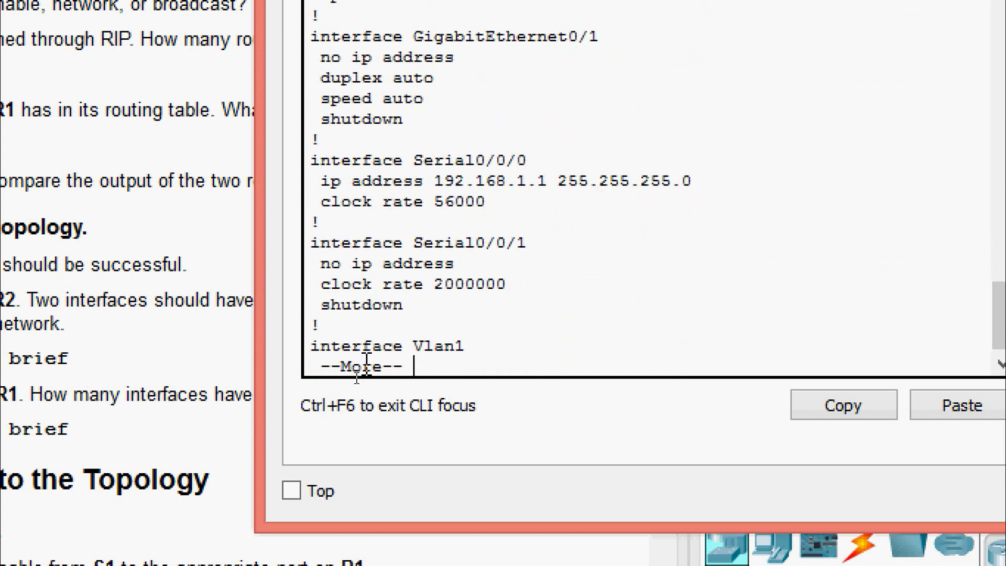
{"action": "key", "text": "Return"}
{"action": "key", "text": "Return"}
{"action": "key", "text": "Return"}
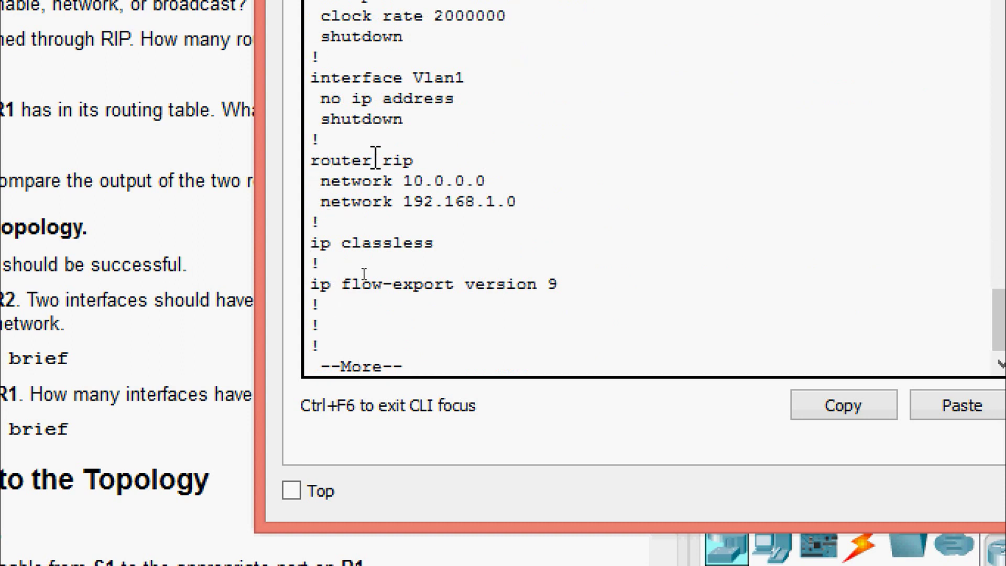
Step: Compare the networks under router rip with R2's interface addresses in the addressing table, and leave the configuration listing
{"action": "left_click_drag", "start_coordinate": [381, 160], "coordinate": [443, 160]}
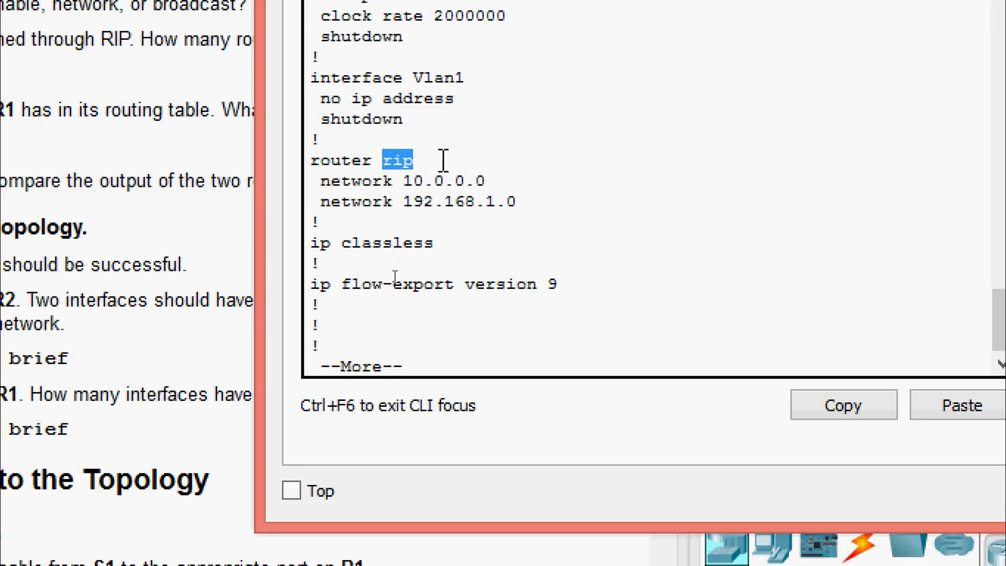
{"action": "left_click", "coordinate": [443, 158]}
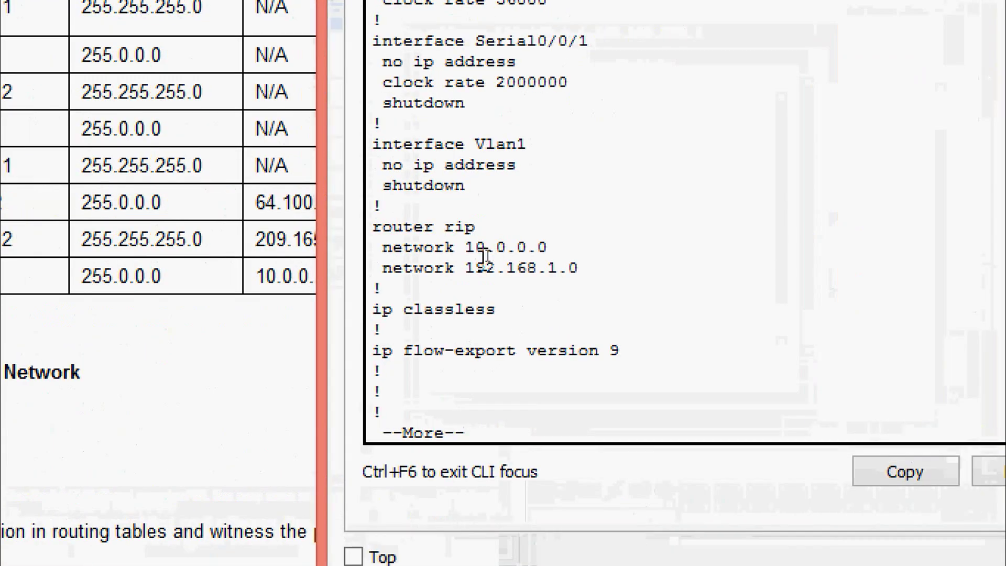
{"action": "left_click_drag", "start_coordinate": [466, 248], "coordinate": [553, 251]}
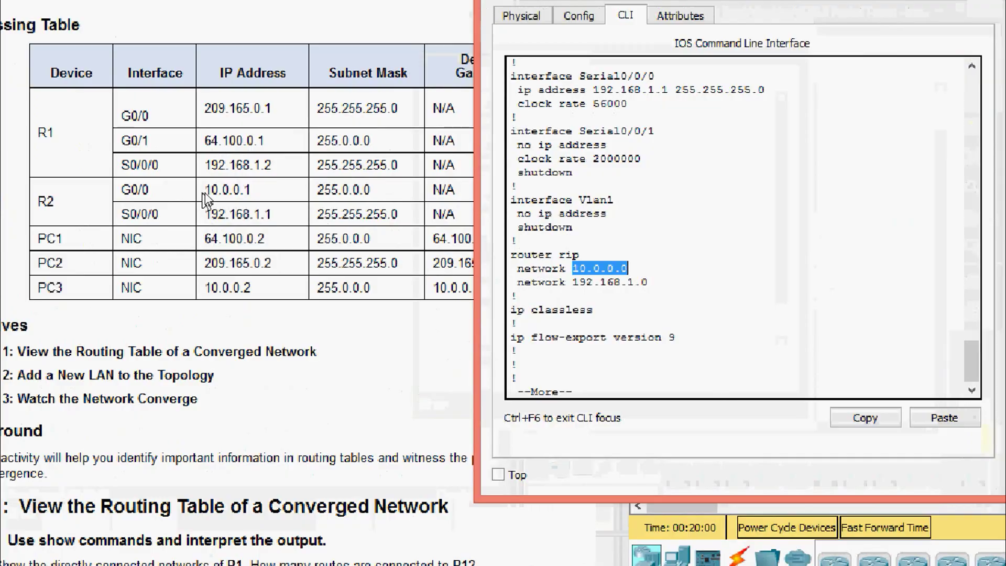
{"action": "left_click_drag", "start_coordinate": [205, 191], "coordinate": [219, 190]}
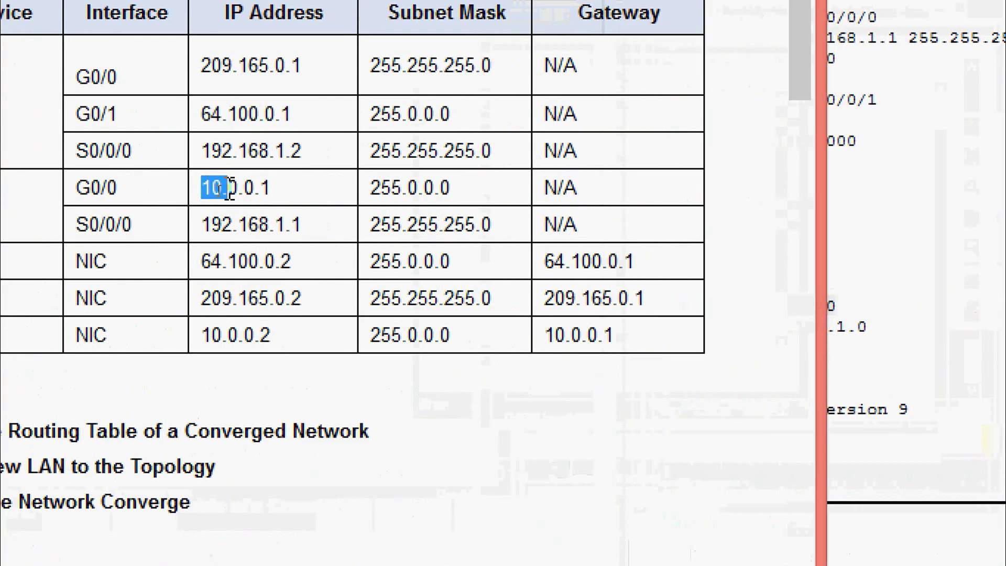
{"action": "left_click_drag", "start_coordinate": [229, 188], "coordinate": [281, 195]}
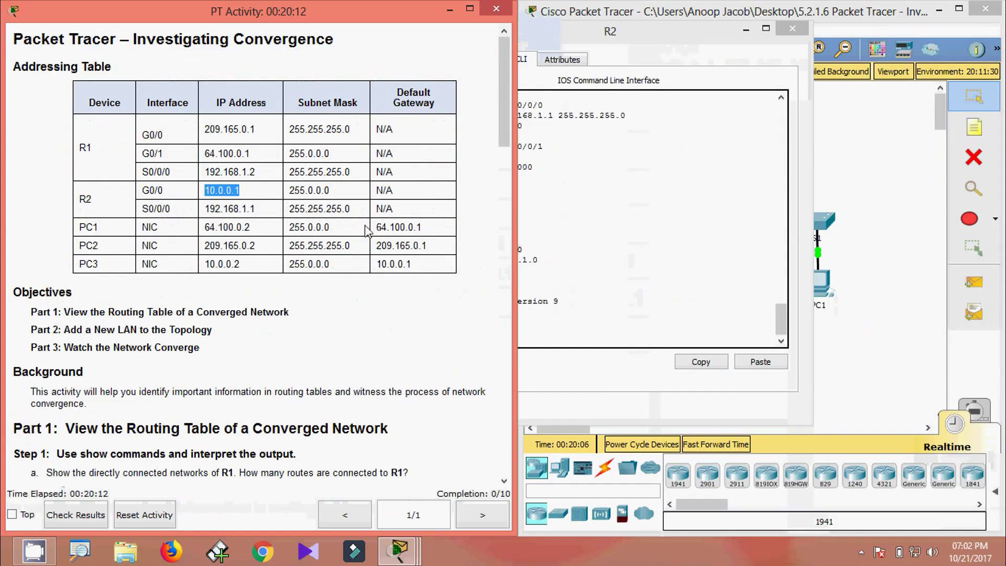
{"action": "left_click", "coordinate": [1005, 361]}
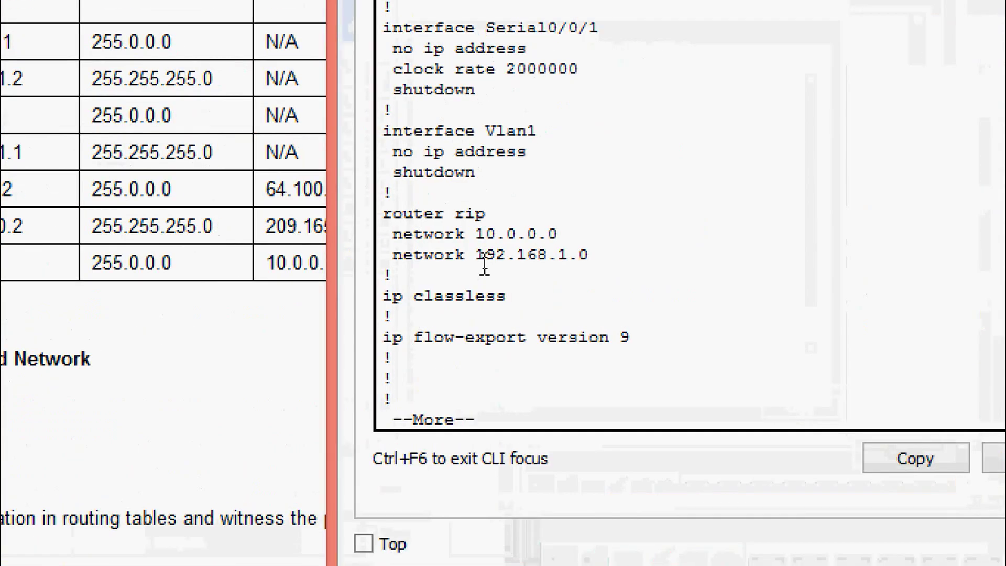
{"action": "left_click_drag", "start_coordinate": [480, 264], "coordinate": [591, 257]}
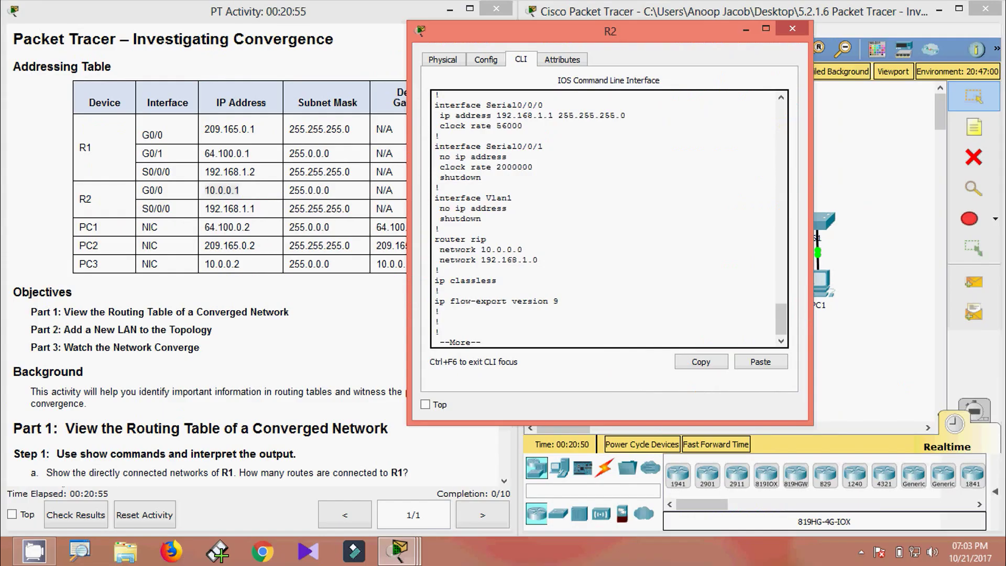
{"action": "left_click", "coordinate": [767, 347]}
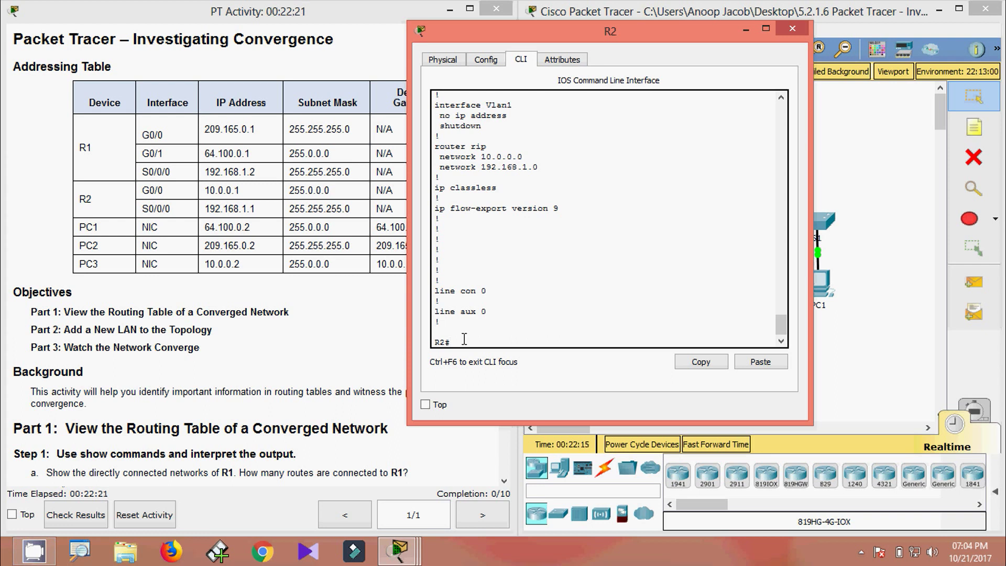
Step: Run show ip route rip on R2 and examine the route learned through RIP
{"action": "key", "text": "Tab"}
{"action": "type", "text": "i"}
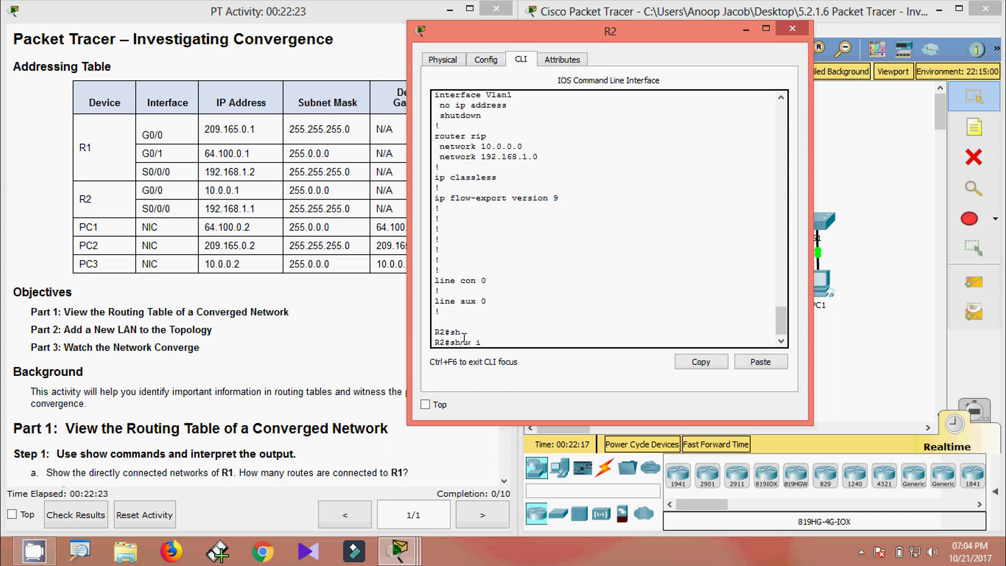
{"action": "type", "text": "p"}
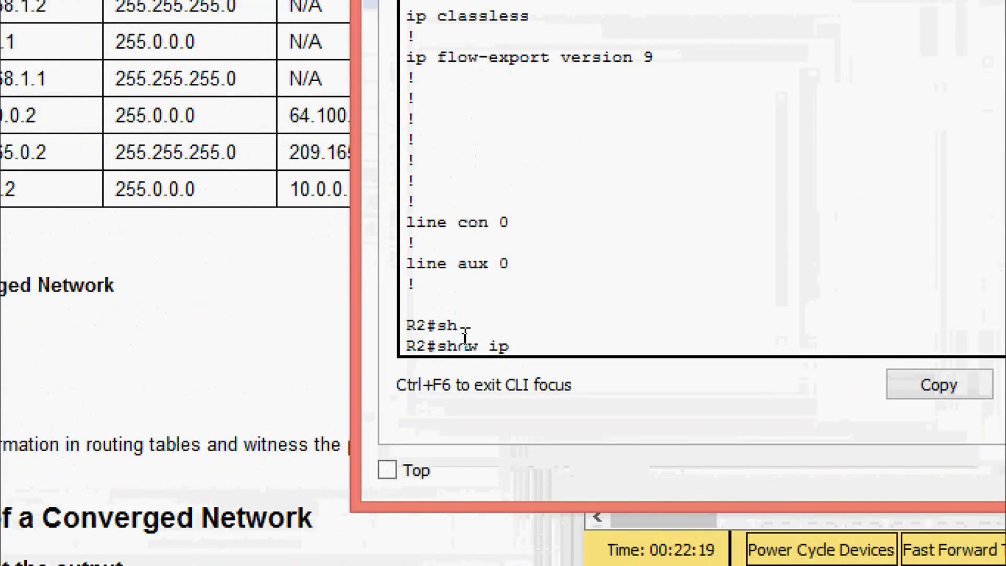
{"action": "type", "text": " rou"}
{"action": "key", "text": "Tab"}
{"action": "type", "text": "ri"}
{"action": "key", "text": "Tab"}
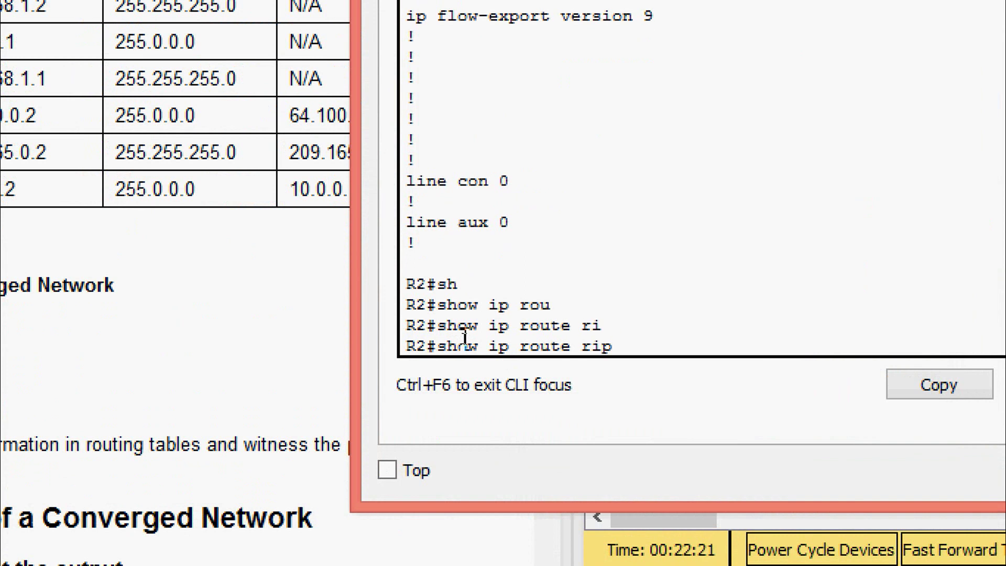
{"action": "key", "text": "Return"}
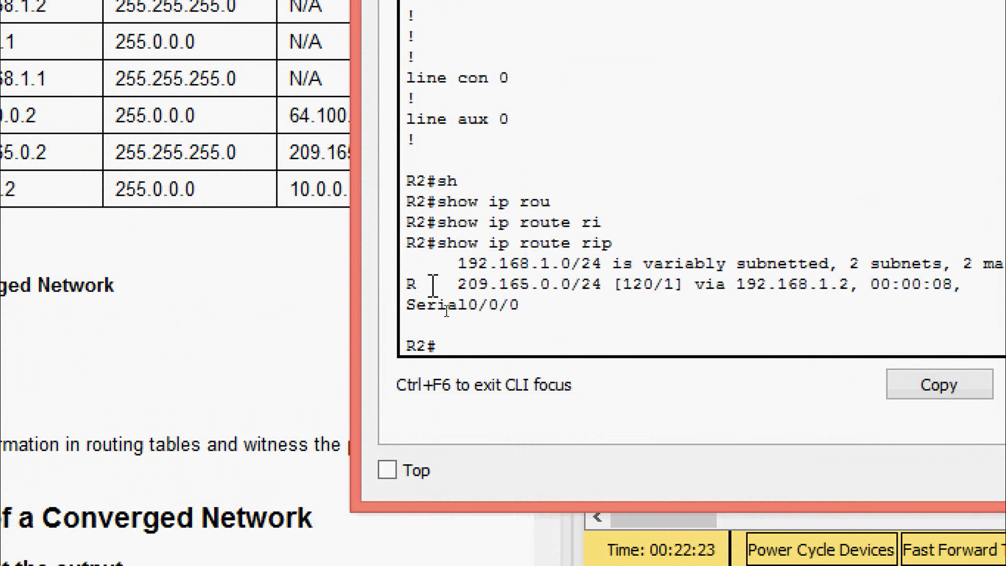
{"action": "left_click_drag", "start_coordinate": [407, 283], "coordinate": [854, 288]}
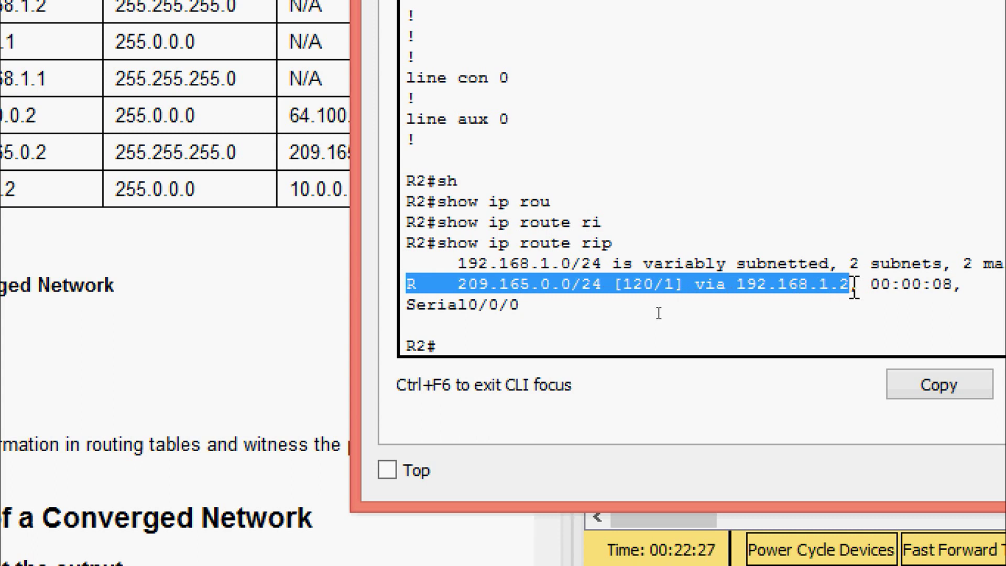
{"action": "left_click", "coordinate": [871, 287]}
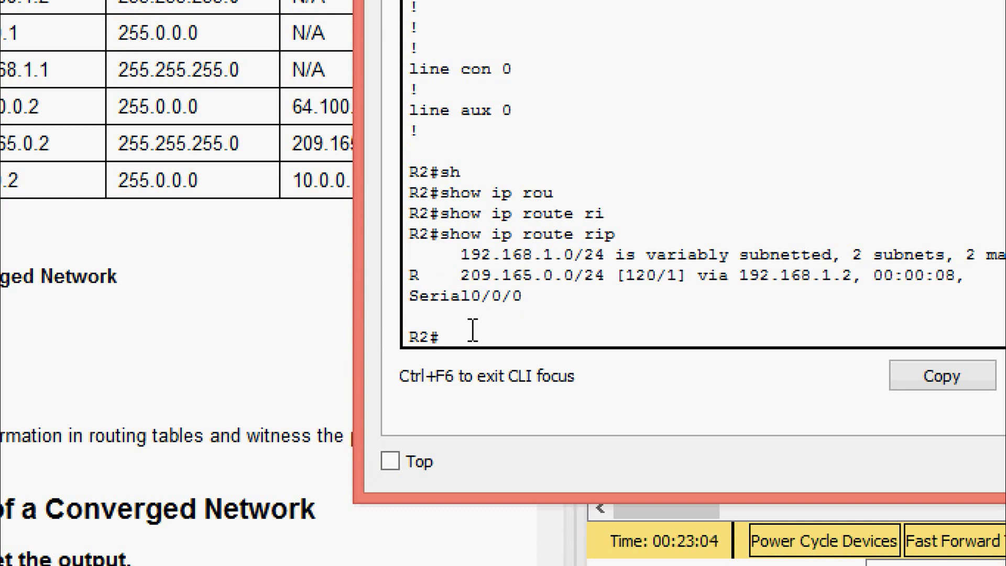
Step: Run show ip route on R2 and examine the leading letters of the routing table entries
{"action": "type", "text": "sh"}
{"action": "key", "text": "Tab"}
{"action": "type", "text": "i"}
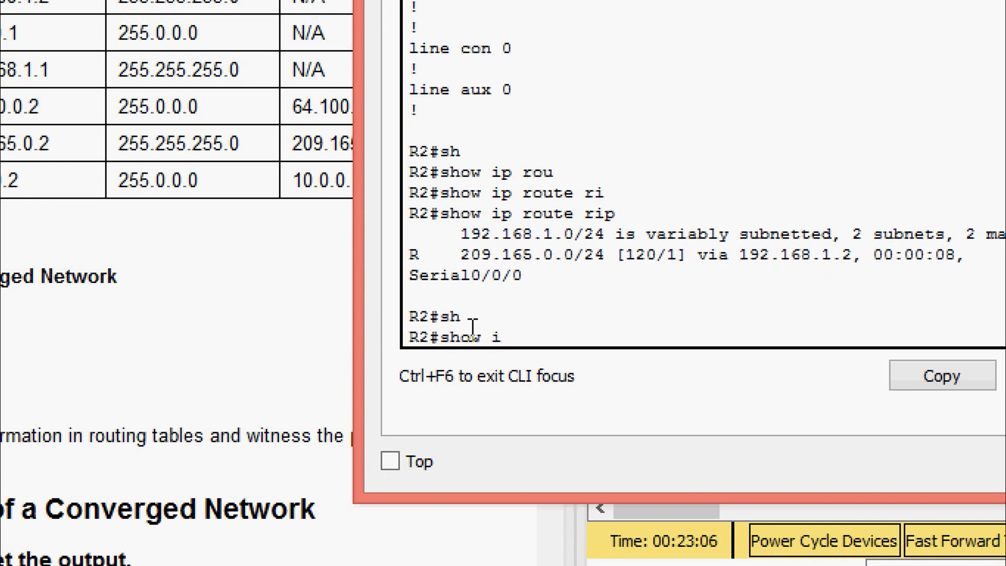
{"action": "type", "text": "p rou"}
{"action": "key", "text": "Tab"}
{"action": "key", "text": "Return"}
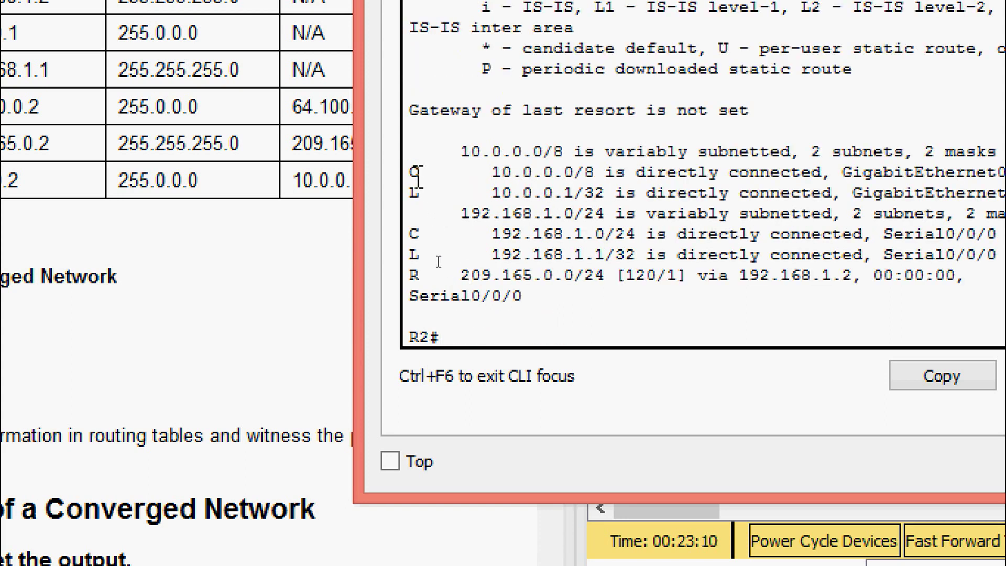
{"action": "left_click_drag", "start_coordinate": [411, 174], "coordinate": [425, 190]}
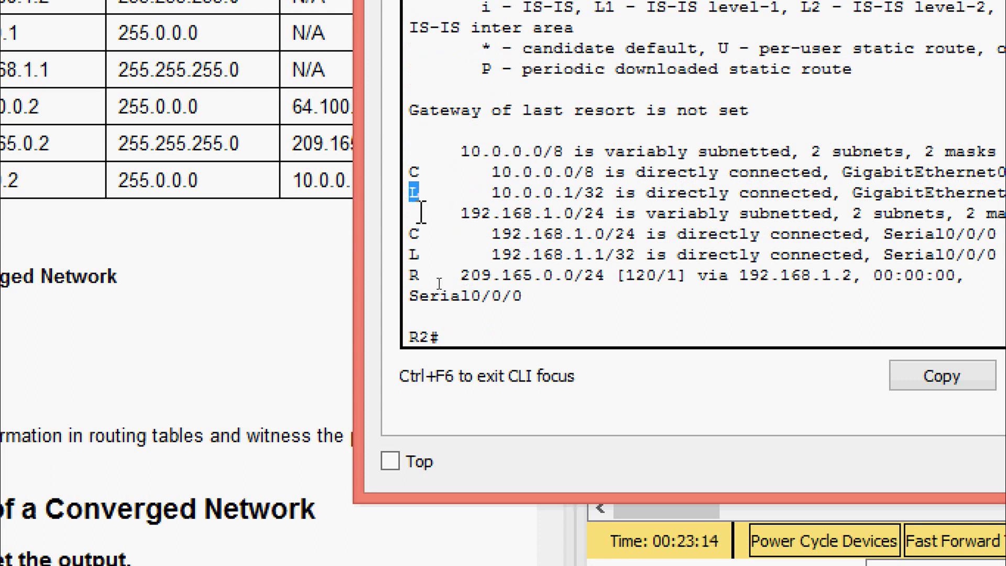
{"action": "left_click_drag", "start_coordinate": [410, 274], "coordinate": [431, 278]}
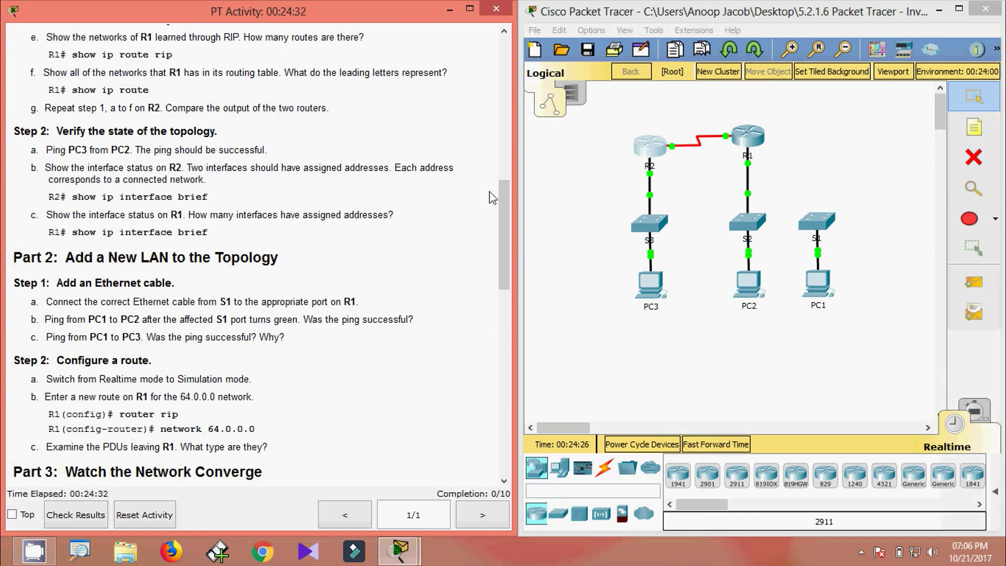
Step: Run ipconfig in PC3's Command Prompt, copy the PC's IPv4 address and close the PC3 window
{"action": "left_click", "coordinate": [655, 298]}
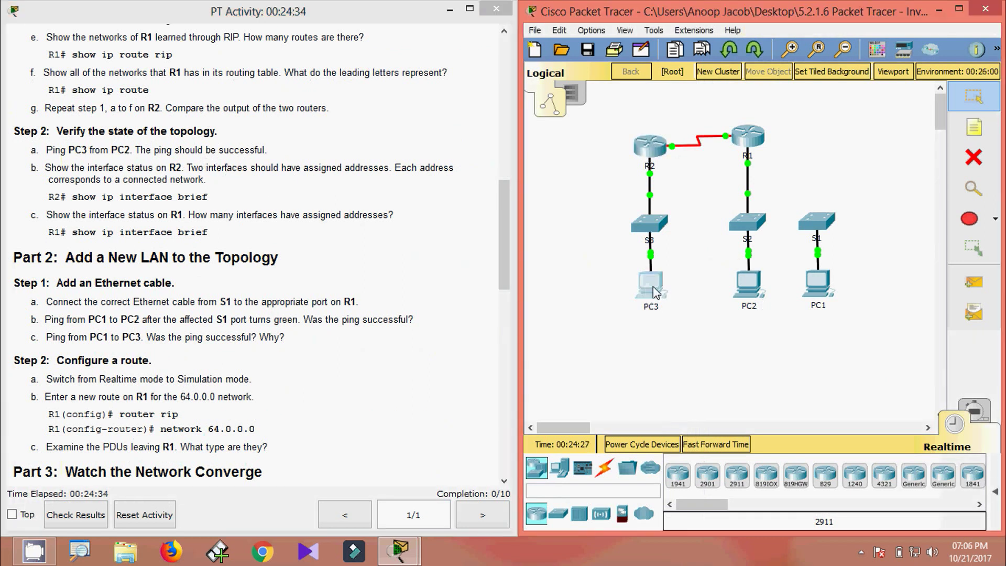
{"action": "left_click", "coordinate": [314, 95]}
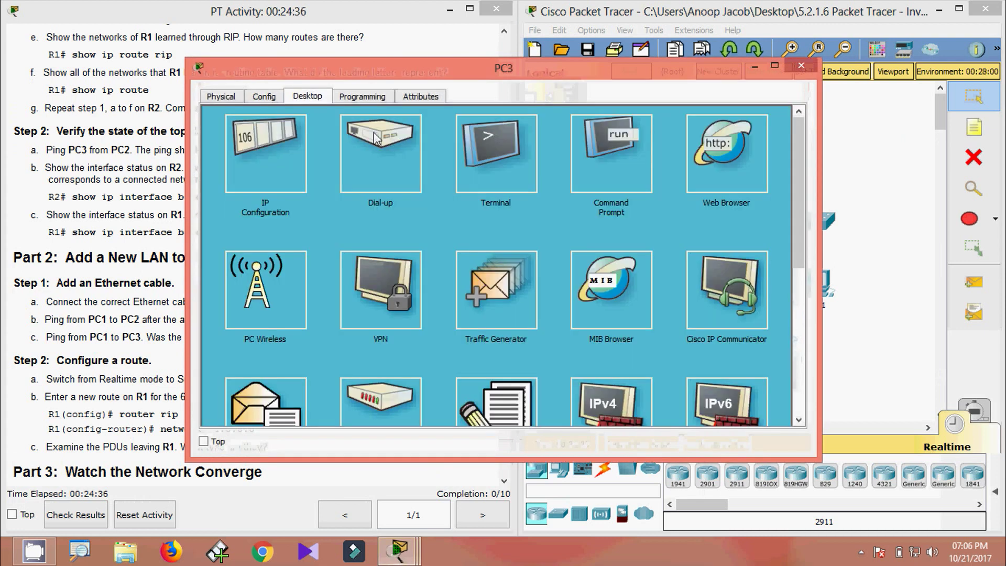
{"action": "left_click", "coordinate": [633, 179]}
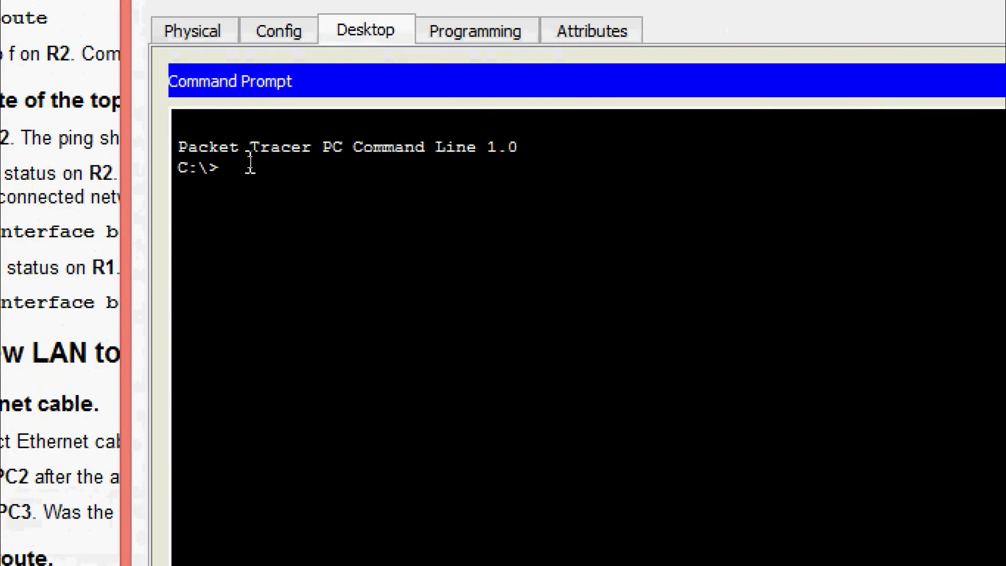
{"action": "type", "text": "ipconfig"}
{"action": "key", "text": "Return"}
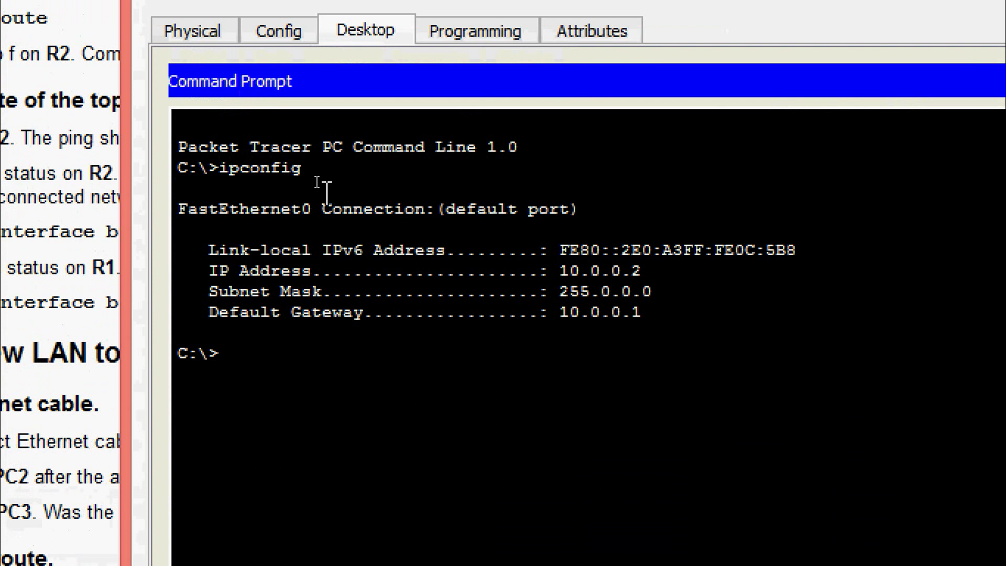
{"action": "left_click_drag", "start_coordinate": [559, 270], "coordinate": [641, 268]}
{"action": "right_click", "coordinate": [640, 267]}
{"action": "left_click", "coordinate": [680, 287]}
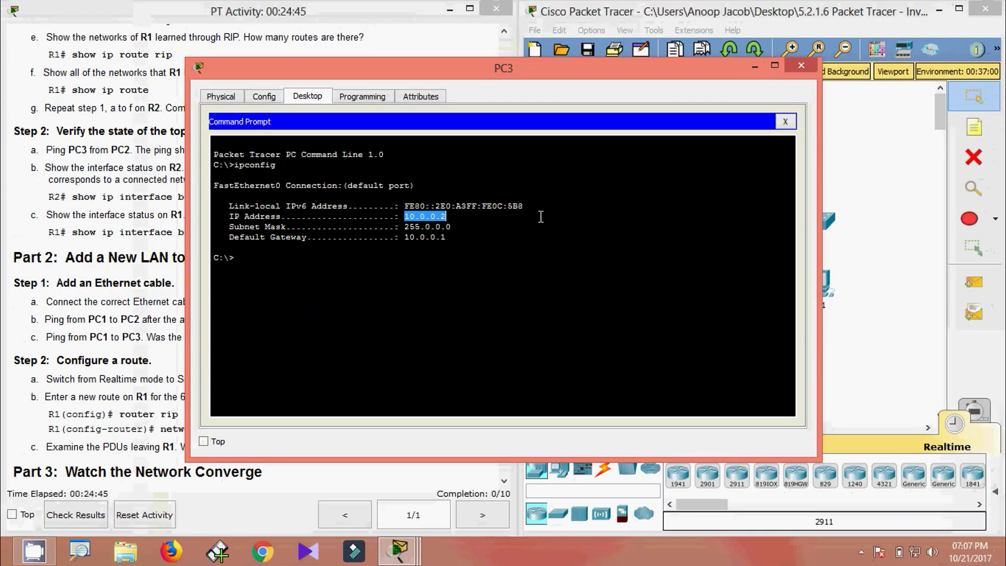
{"action": "left_click", "coordinate": [801, 65]}
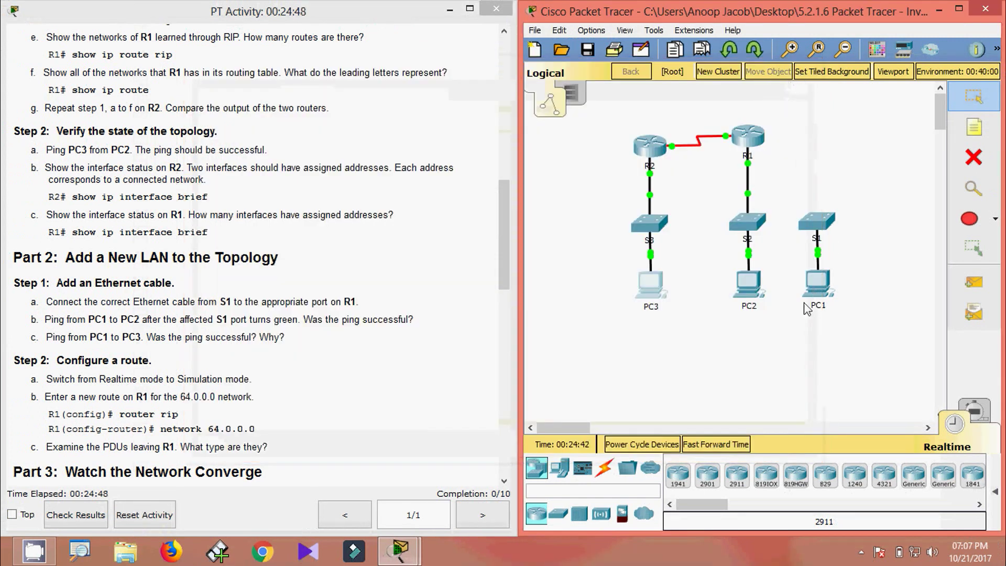
Step: Ping PC3 at 10.0.0.2 from PC2's Command Prompt, using the copied address
{"action": "left_click", "coordinate": [750, 282]}
{"action": "left_click", "coordinate": [310, 99]}
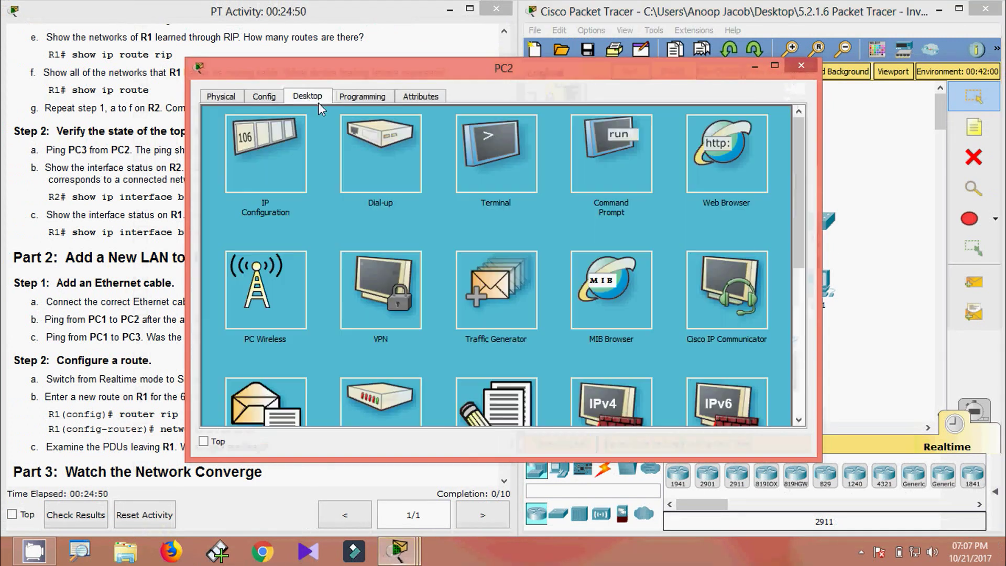
{"action": "left_click", "coordinate": [605, 165]}
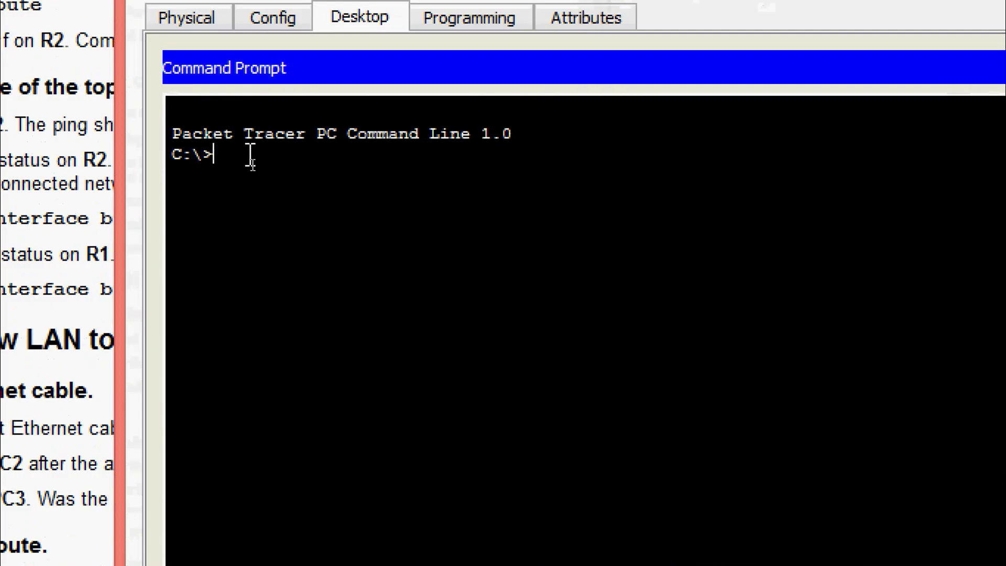
{"action": "type", "text": "ping"}
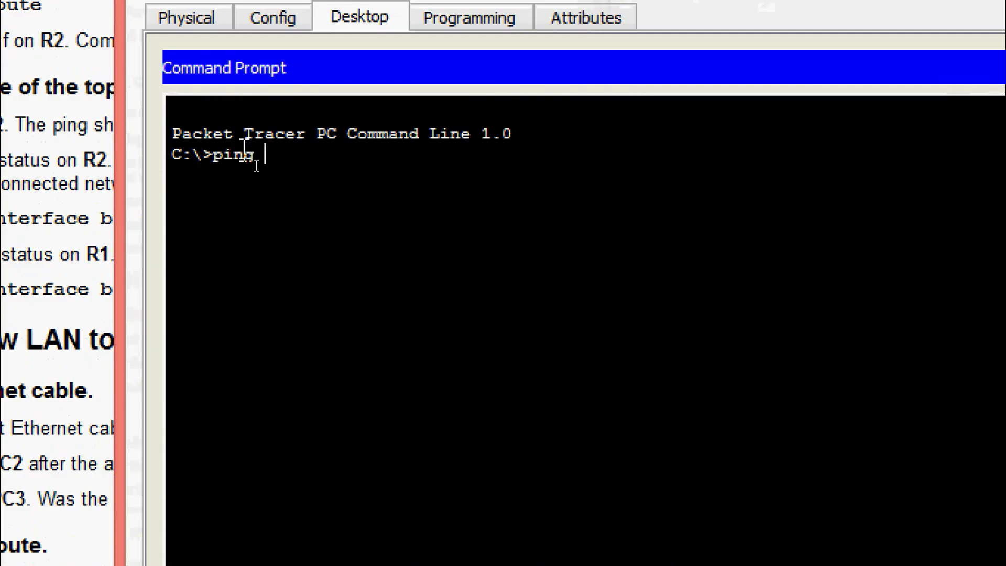
{"action": "right_click", "coordinate": [292, 150]}
{"action": "left_click", "coordinate": [325, 200]}
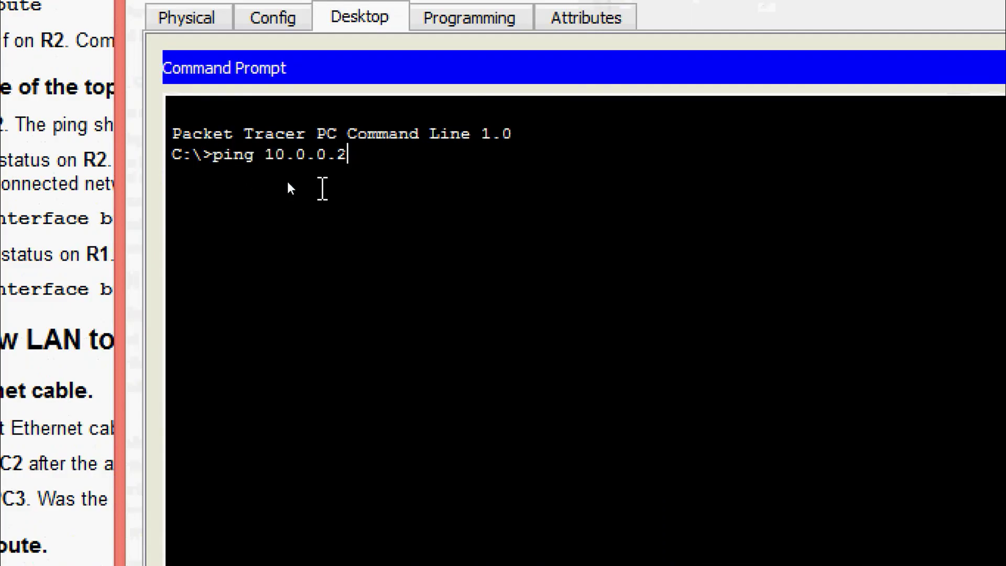
{"action": "key", "text": "Return"}
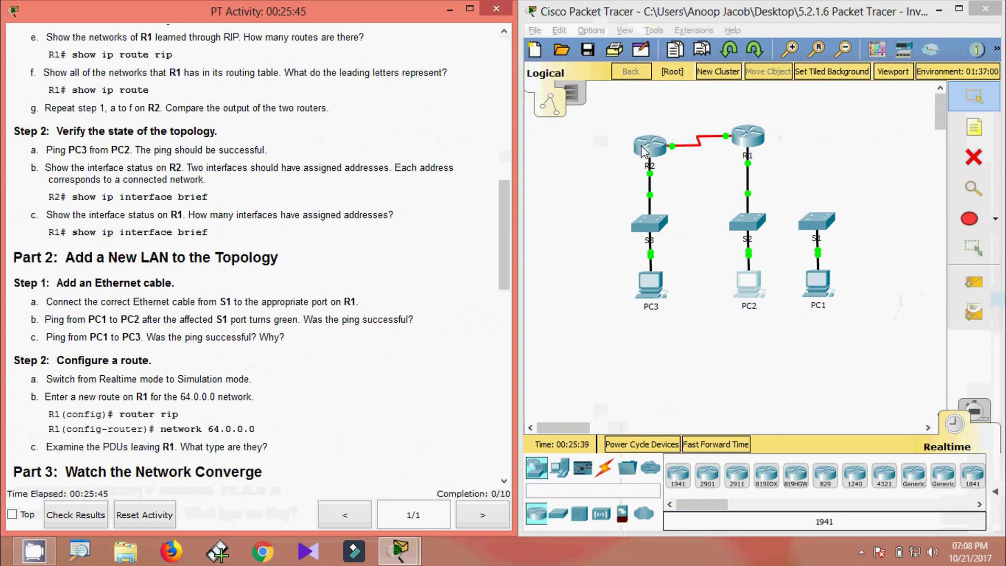
Step: Run show ip interface brief on R2 and examine which interfaces have assigned IP addresses
{"action": "left_click", "coordinate": [643, 151]}
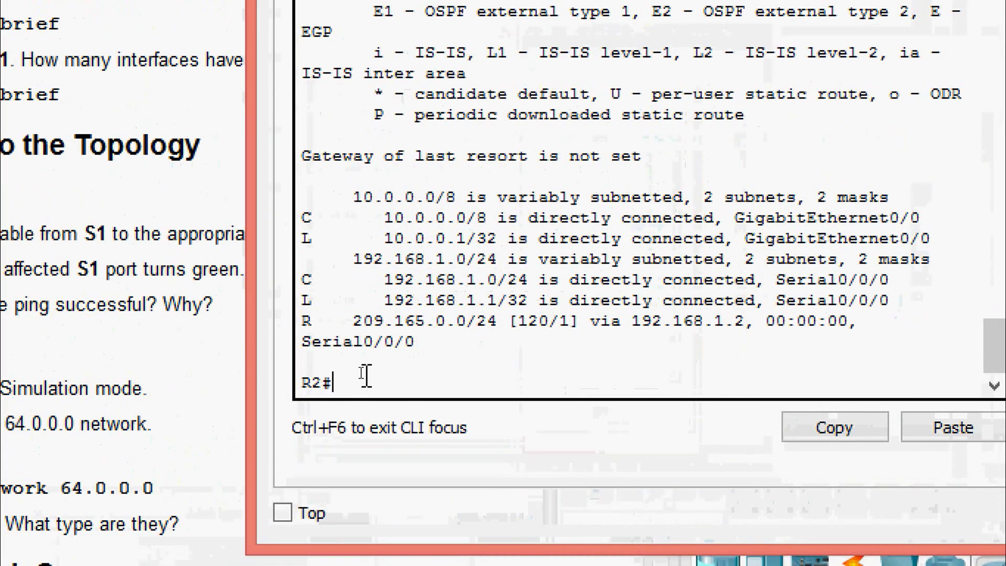
{"action": "type", "text": "sh"}
{"action": "key", "text": "Tab"}
{"action": "type", "text": "ip inte"}
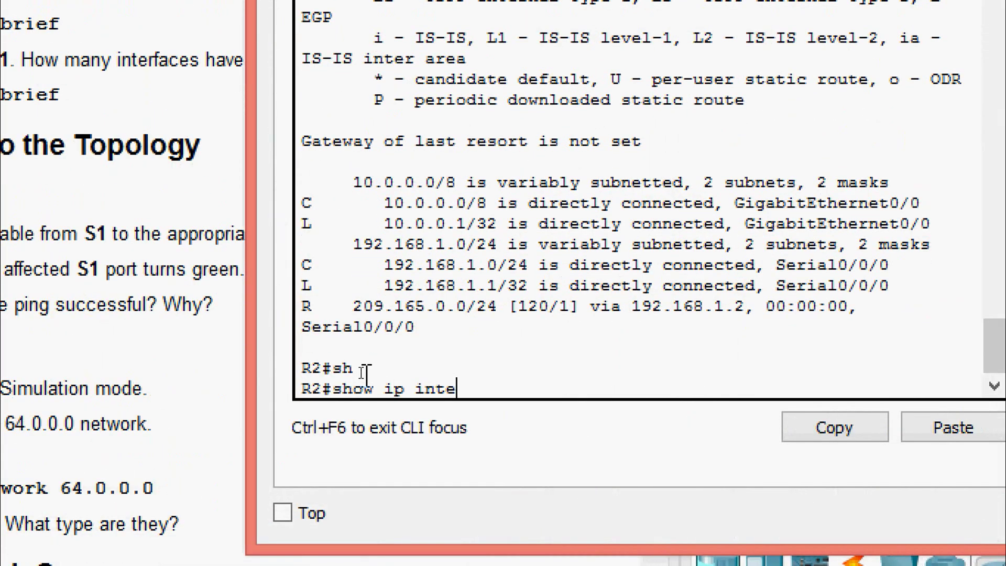
{"action": "type", "text": "rf"}
{"action": "key", "text": "Tab"}
{"action": "type", "text": "b"}
{"action": "key", "text": "Tab"}
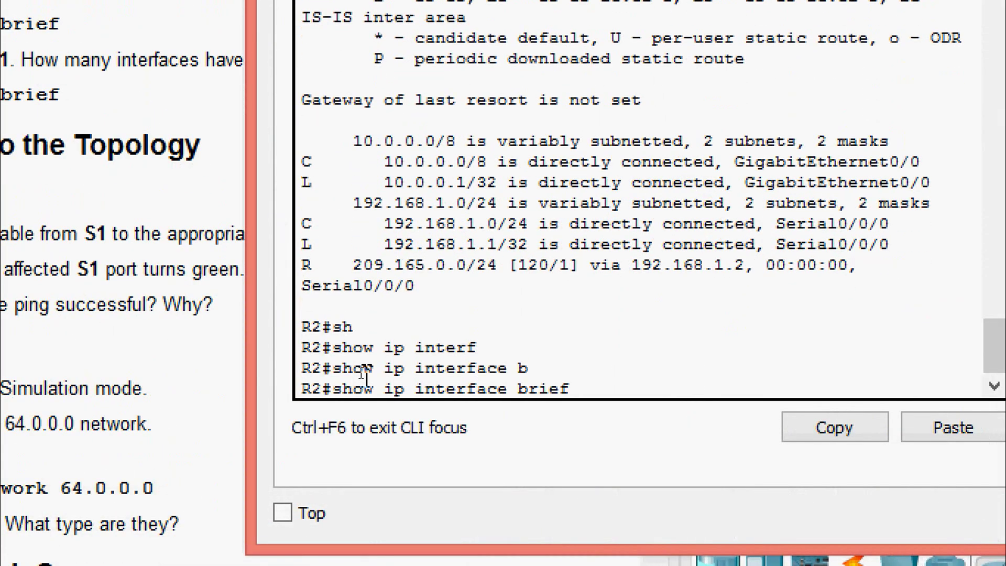
{"action": "key", "text": "Return"}
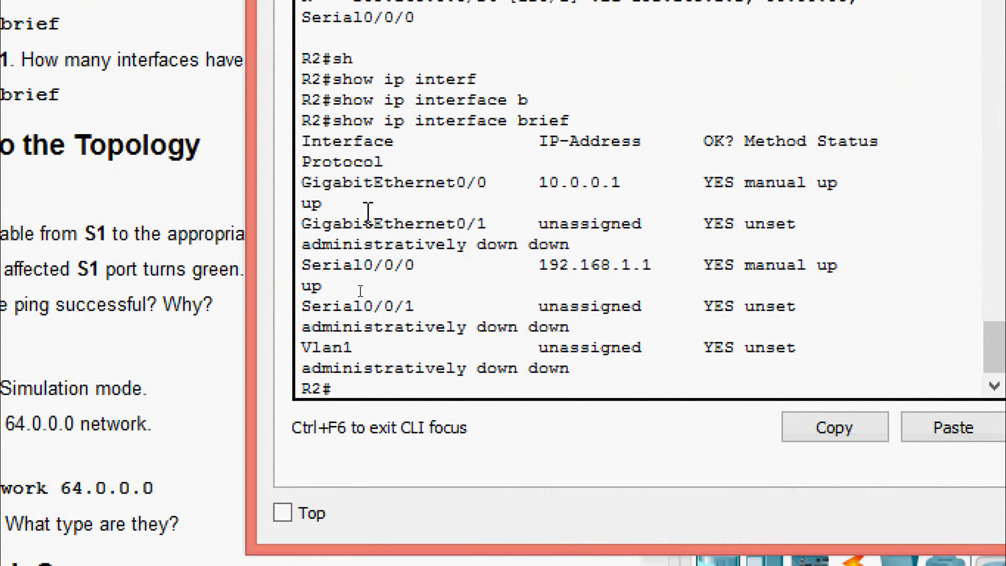
{"action": "left_click_drag", "start_coordinate": [306, 189], "coordinate": [629, 187]}
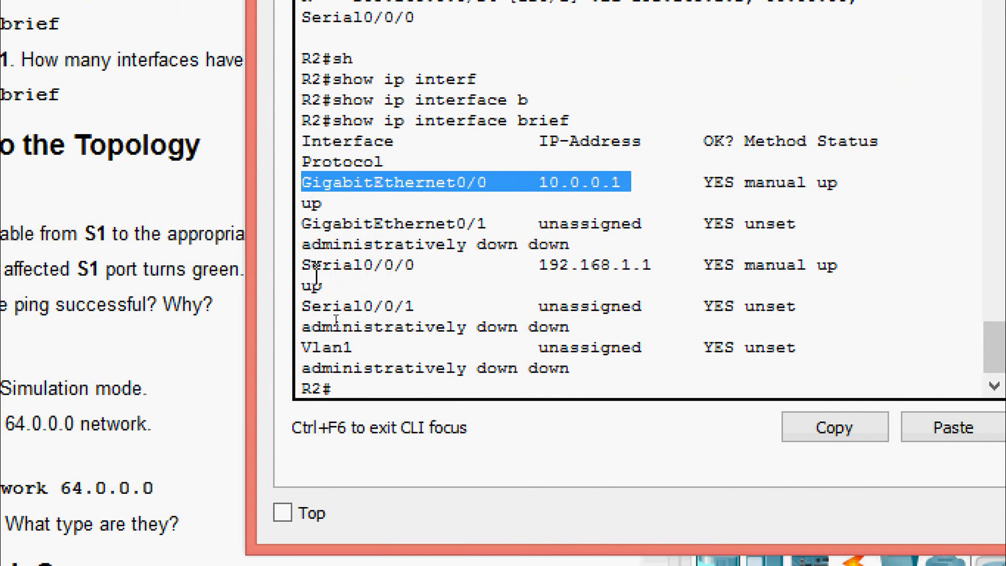
{"action": "left_click_drag", "start_coordinate": [312, 264], "coordinate": [652, 269]}
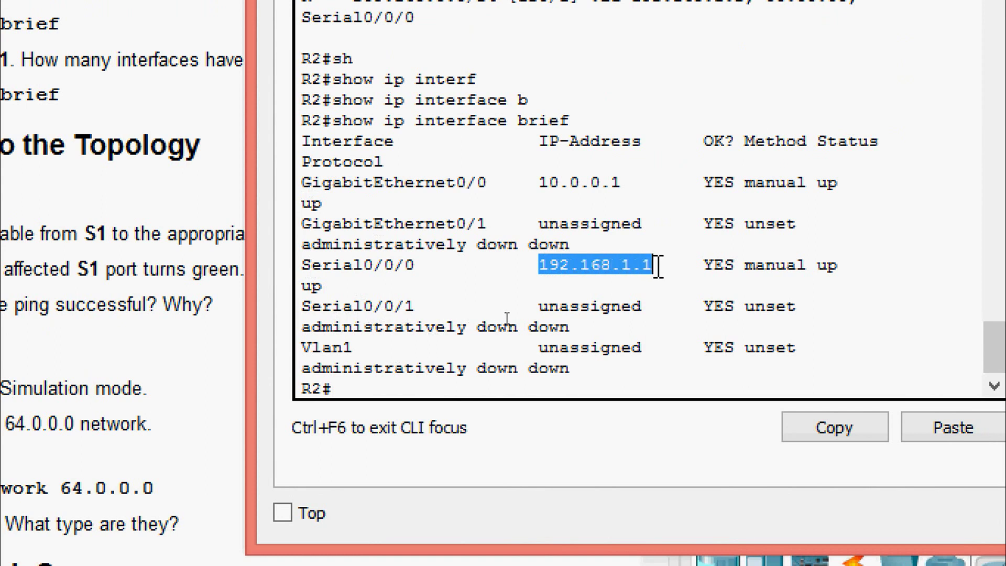
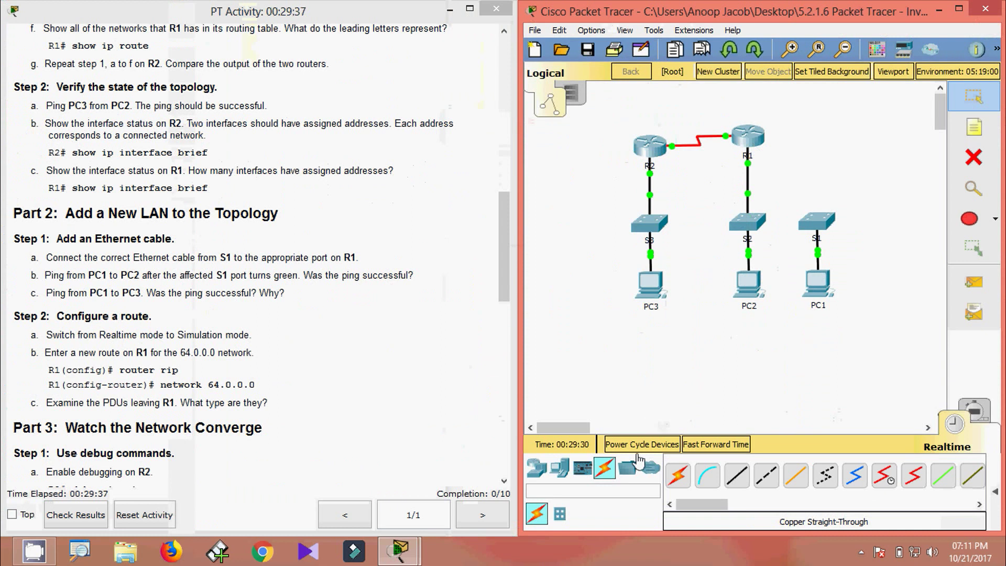
Step: Connect S1's GigabitEthernet0/1 port to R1's GigabitEthernet0/1 port with a Copper Straight-Through cable
{"action": "left_click", "coordinate": [605, 468]}
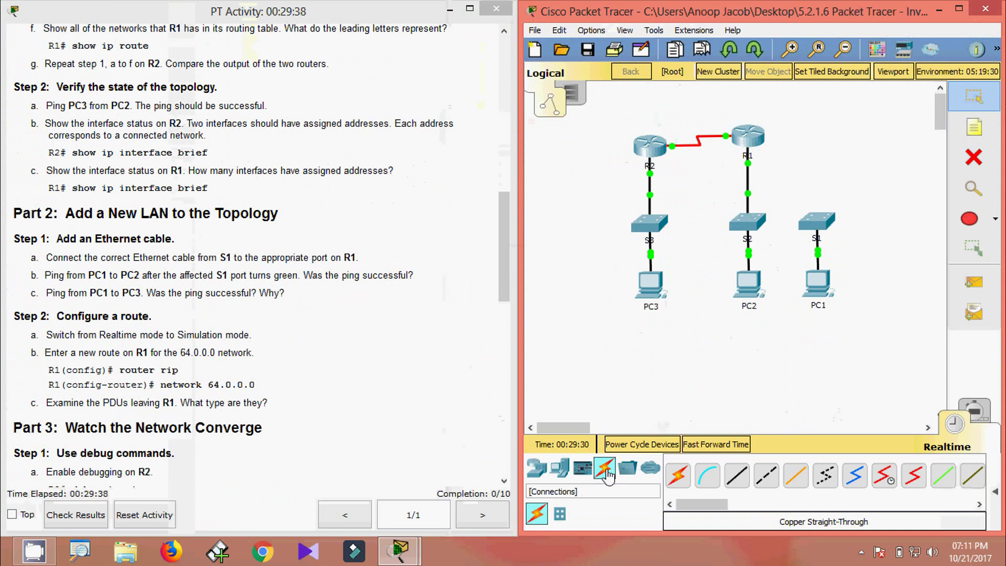
{"action": "left_click", "coordinate": [737, 477]}
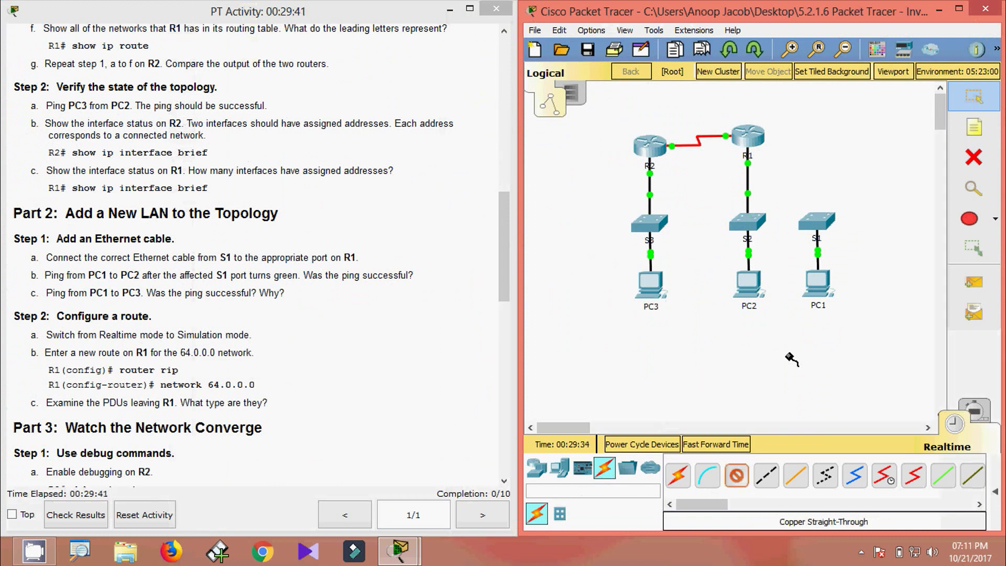
{"action": "left_click", "coordinate": [823, 224]}
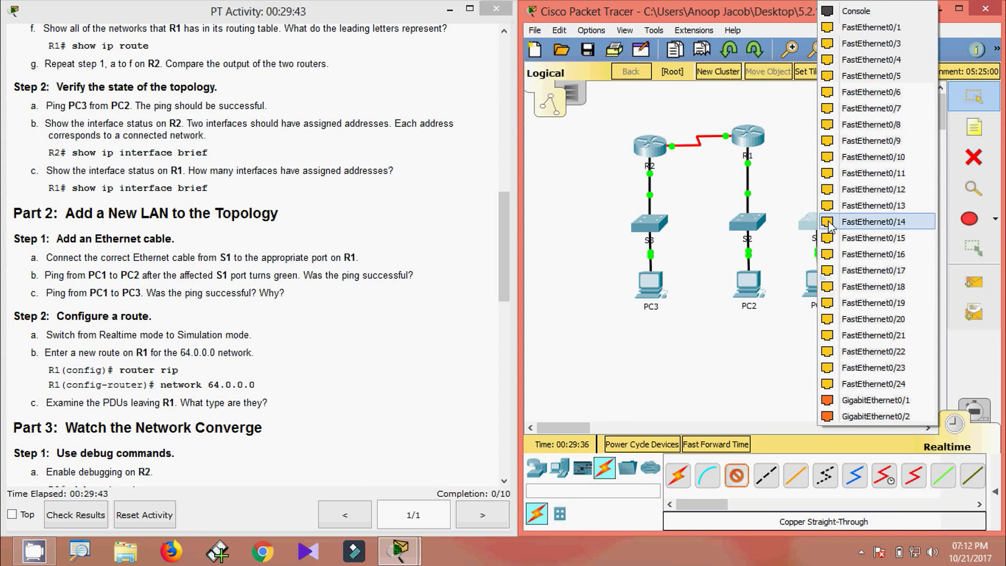
{"action": "left_click", "coordinate": [861, 399]}
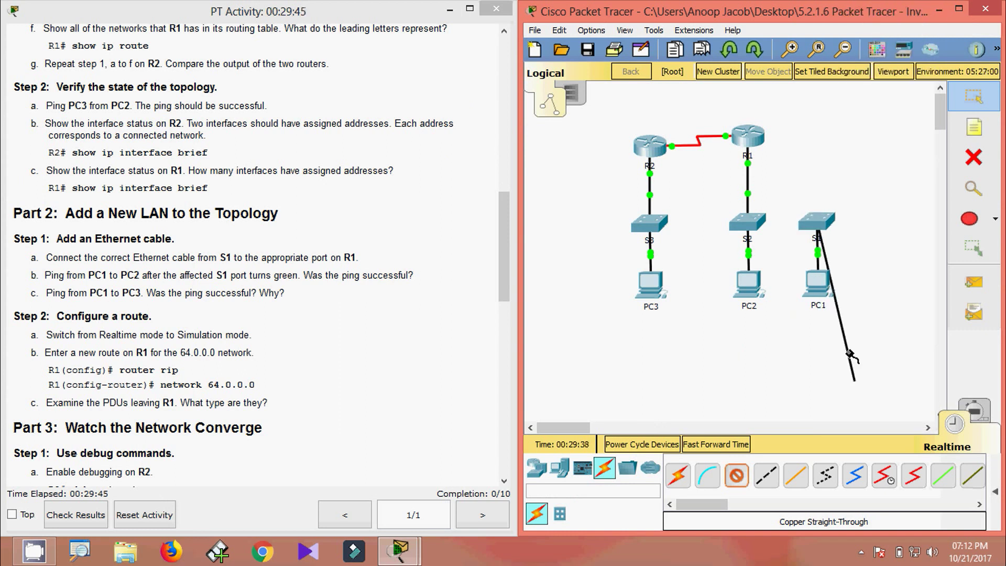
{"action": "left_click", "coordinate": [747, 137]}
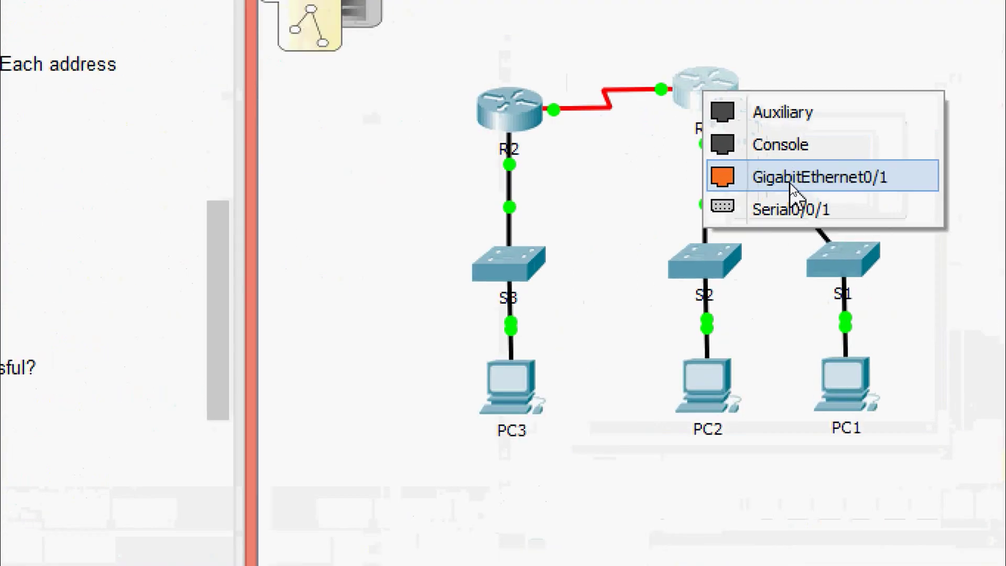
{"action": "left_click", "coordinate": [811, 177]}
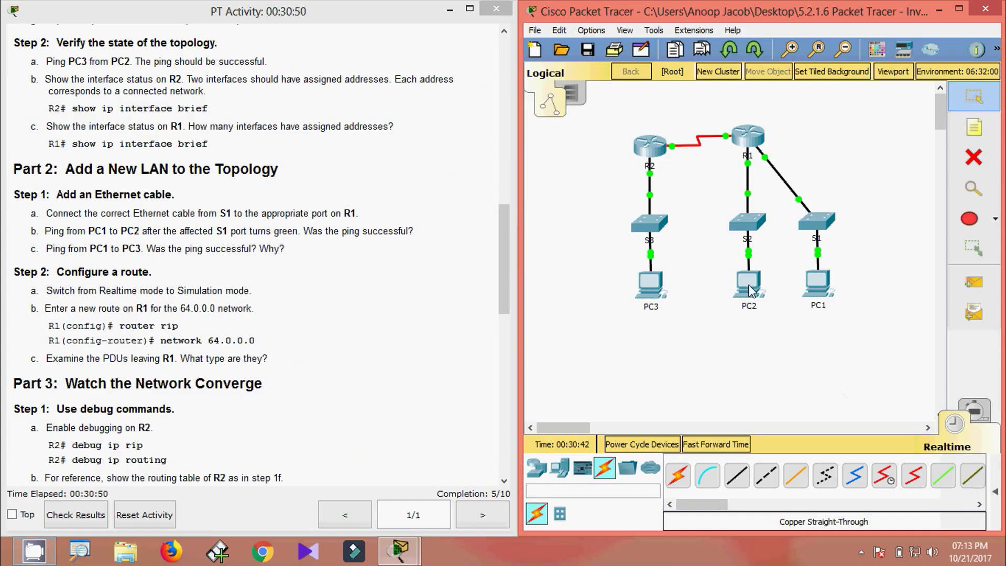
Step: Run ipconfig in PC2's Command Prompt, copy the PC's IPv4 address and close the PC2 window
{"action": "left_click", "coordinate": [750, 288]}
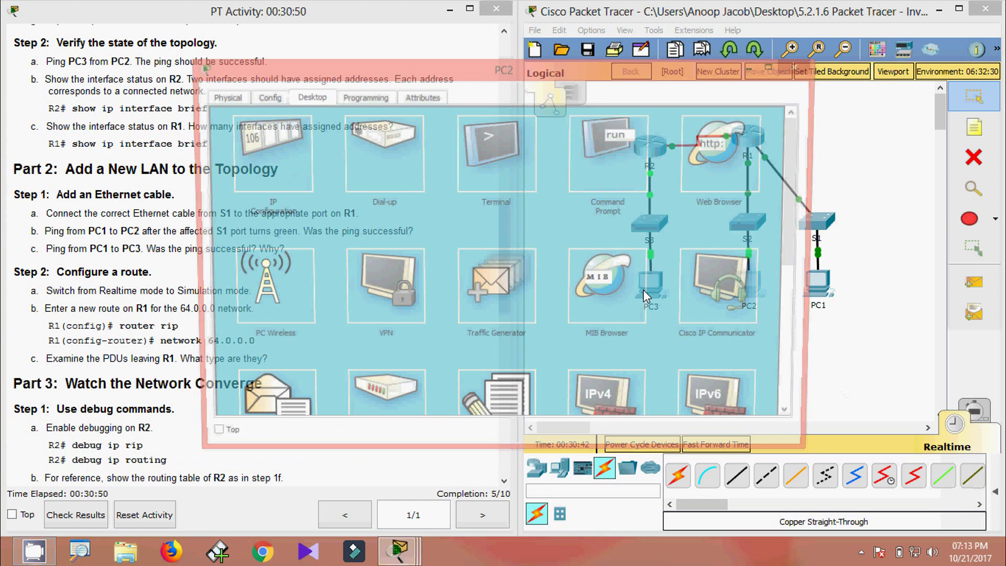
{"action": "left_click", "coordinate": [587, 175]}
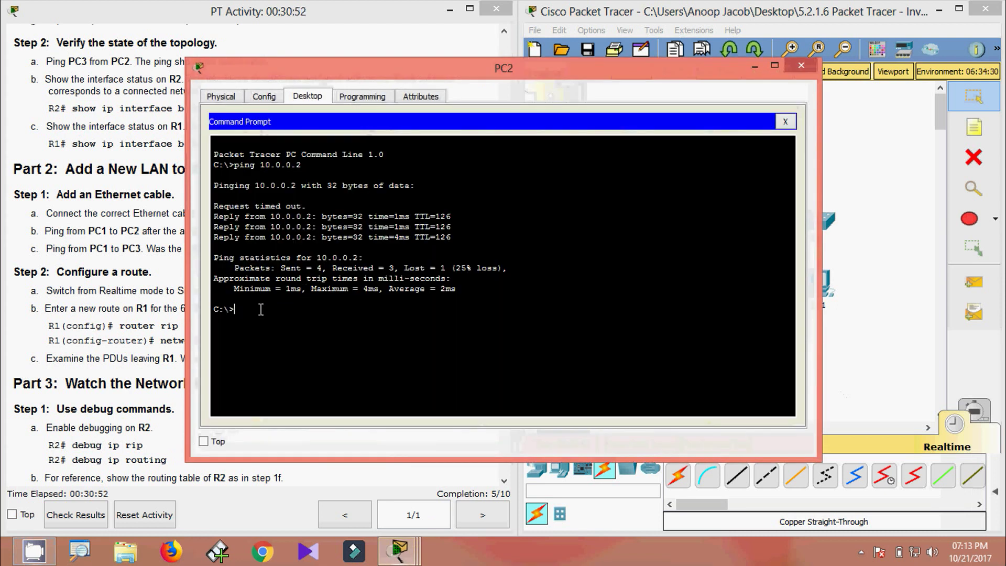
{"action": "type", "text": "ipconfig"}
{"action": "key", "text": "Return"}
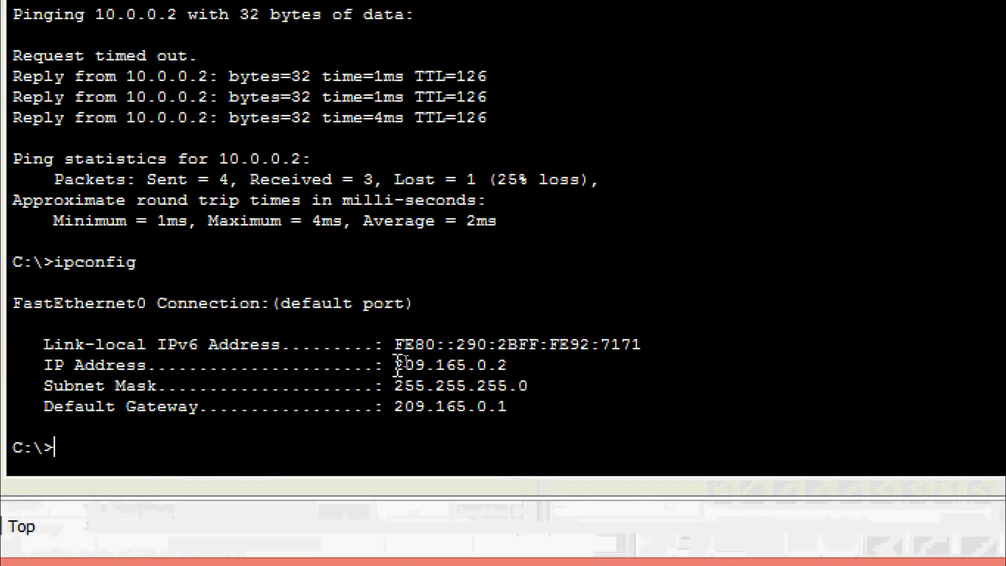
{"action": "left_click_drag", "start_coordinate": [404, 361], "coordinate": [512, 366]}
{"action": "right_click", "coordinate": [526, 371]}
{"action": "left_click", "coordinate": [539, 374]}
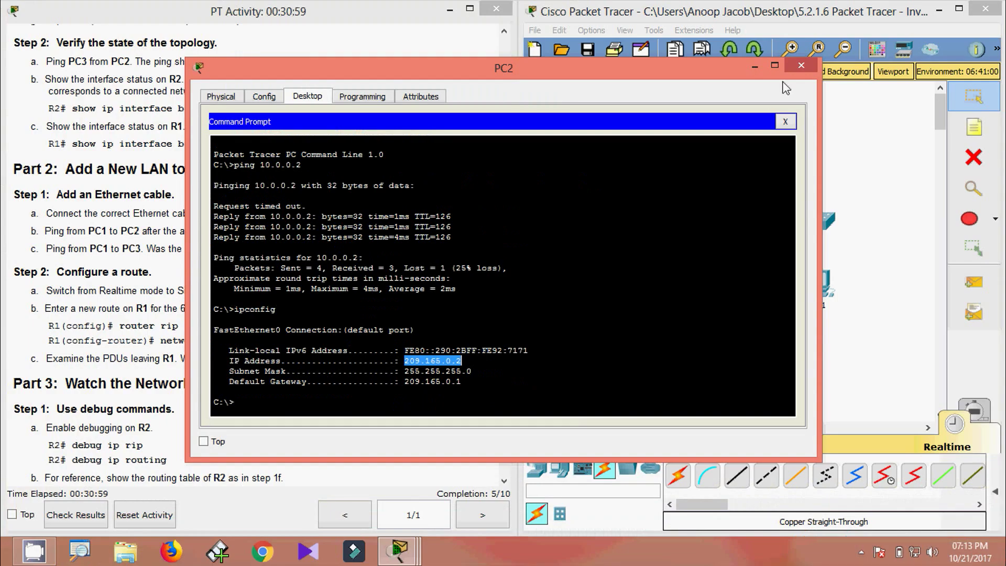
{"action": "left_click", "coordinate": [800, 65]}
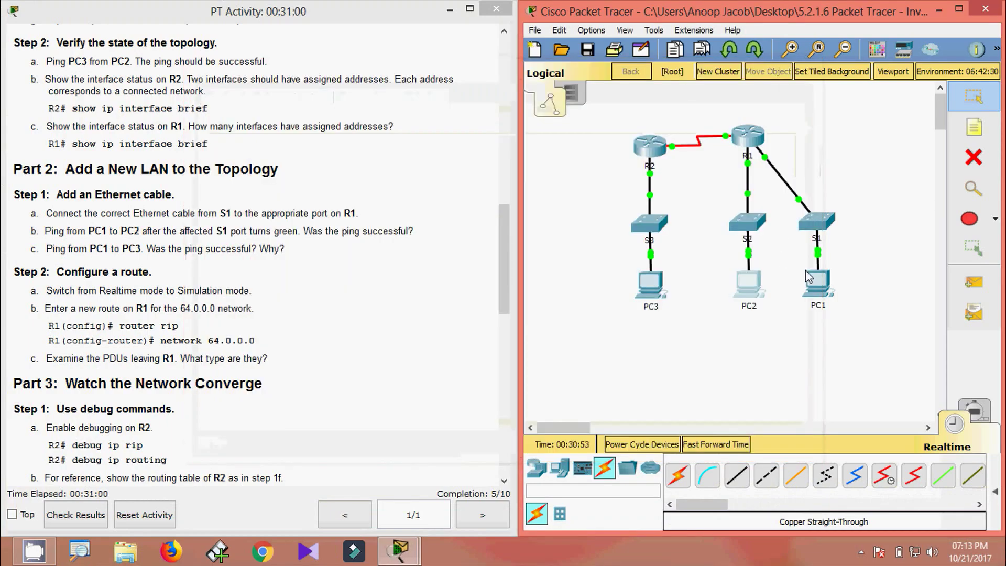
Step: Ping PC2 at 209.165.0.2 from PC1's Command Prompt, using the copied address
{"action": "left_click", "coordinate": [748, 284]}
{"action": "left_click", "coordinate": [306, 97]}
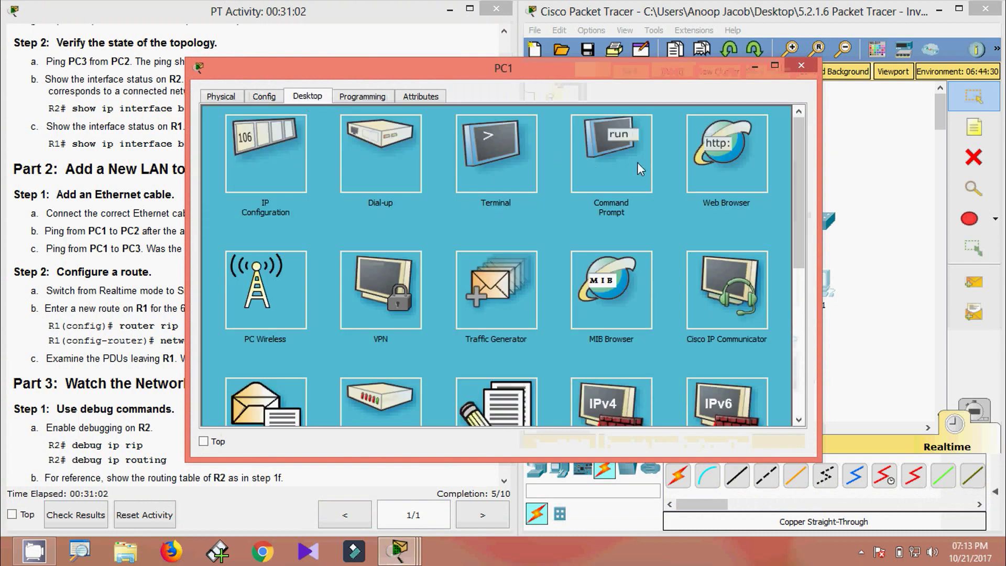
{"action": "left_click", "coordinate": [595, 165]}
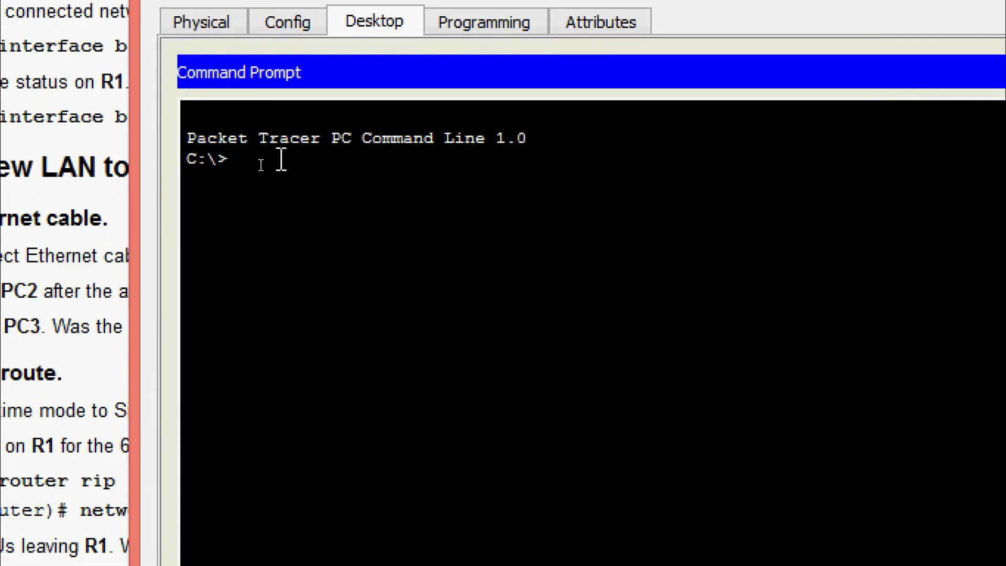
{"action": "type", "text": "ping"}
{"action": "right_click", "coordinate": [280, 159]}
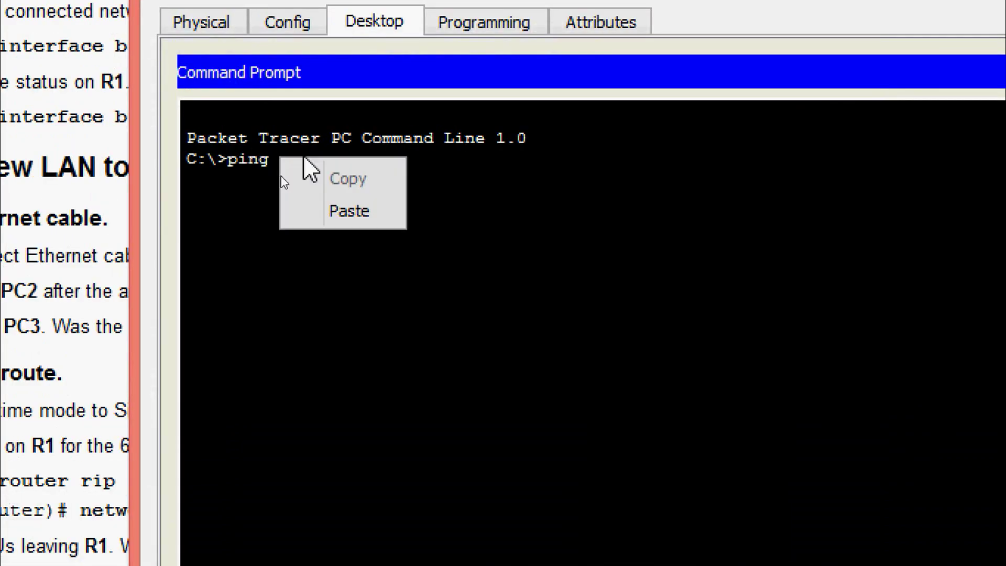
{"action": "left_click", "coordinate": [341, 212]}
{"action": "key", "text": "Return"}
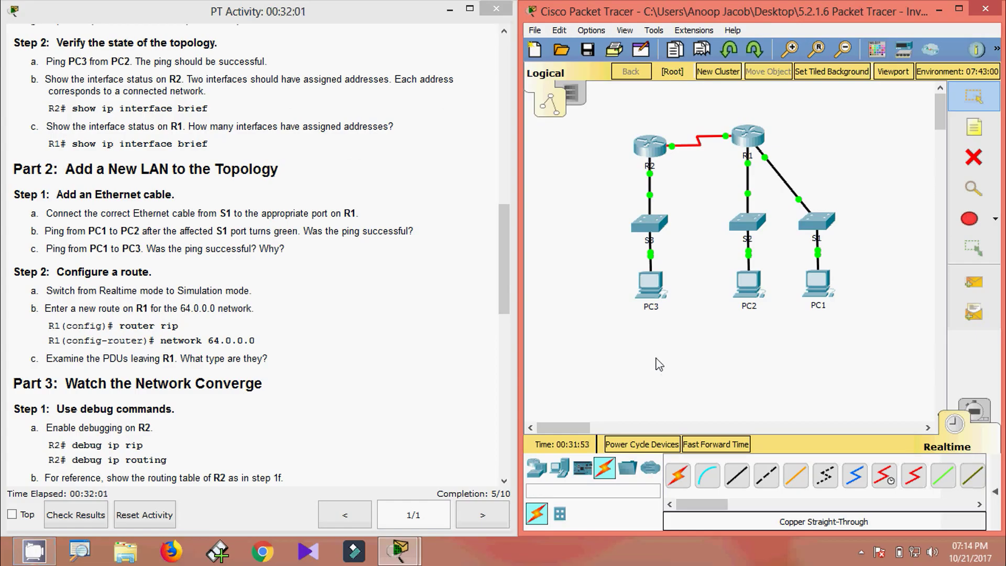
Step: Copy PC3's IPv4 address from the ipconfig output in its Command Prompt and close the PC3 window
{"action": "left_click", "coordinate": [655, 293]}
{"action": "left_click", "coordinate": [610, 152]}
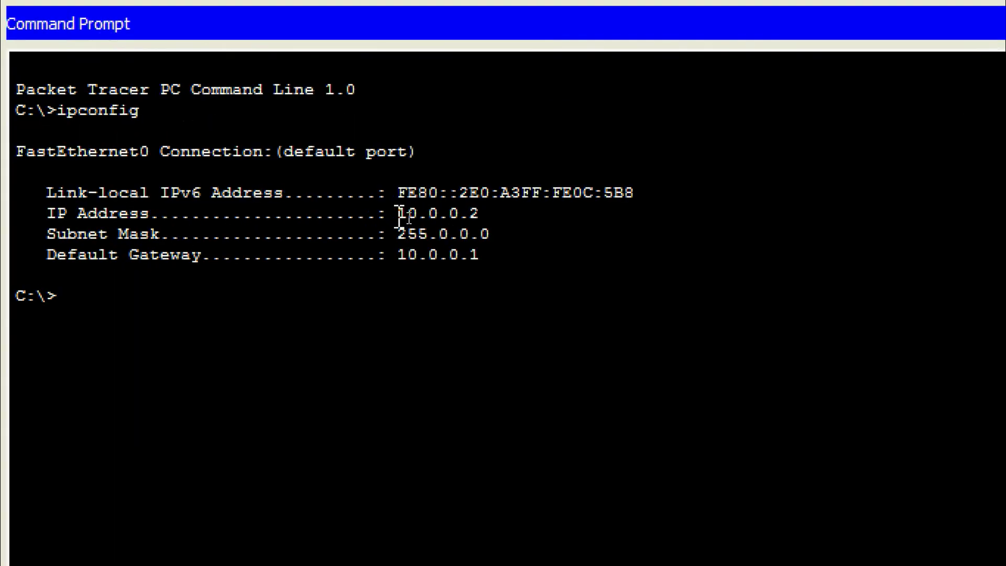
{"action": "left_click_drag", "start_coordinate": [402, 215], "coordinate": [447, 215]}
{"action": "right_click", "coordinate": [472, 219]}
{"action": "left_click", "coordinate": [514, 236]}
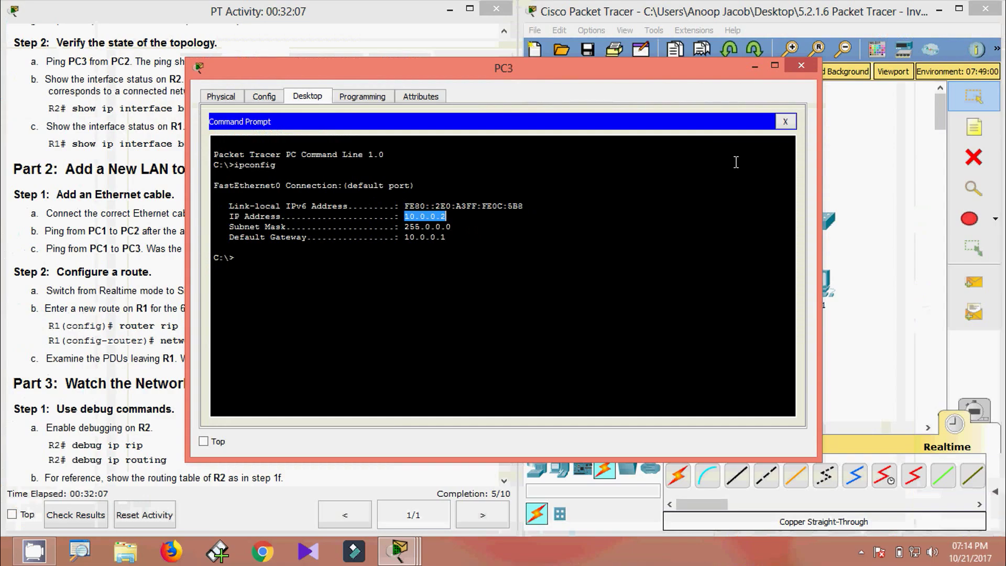
{"action": "left_click", "coordinate": [801, 65]}
Step: Ping PC3 from PC1's Command Prompt, using the copied address
{"action": "left_click", "coordinate": [652, 283]}
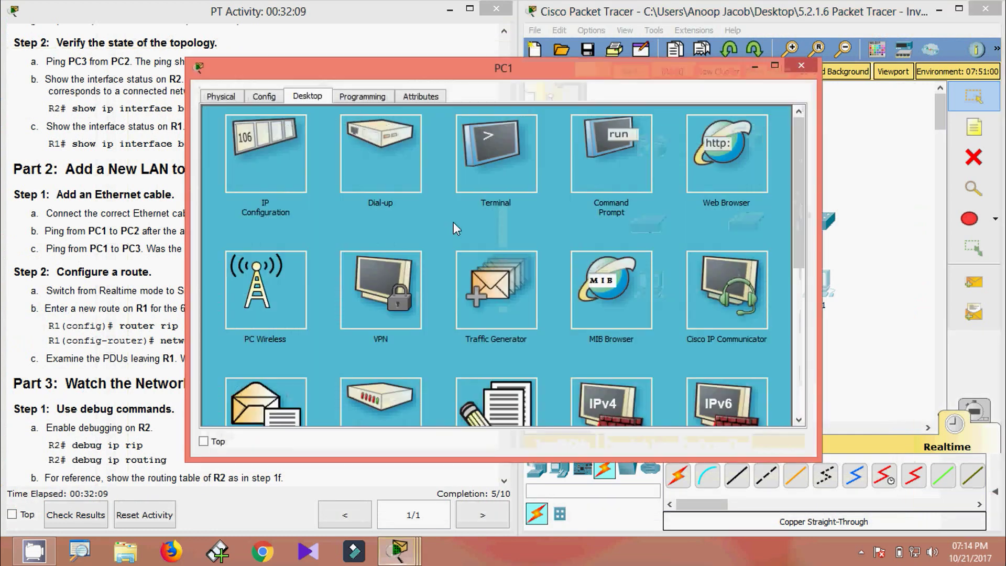
{"action": "left_click", "coordinate": [598, 162]}
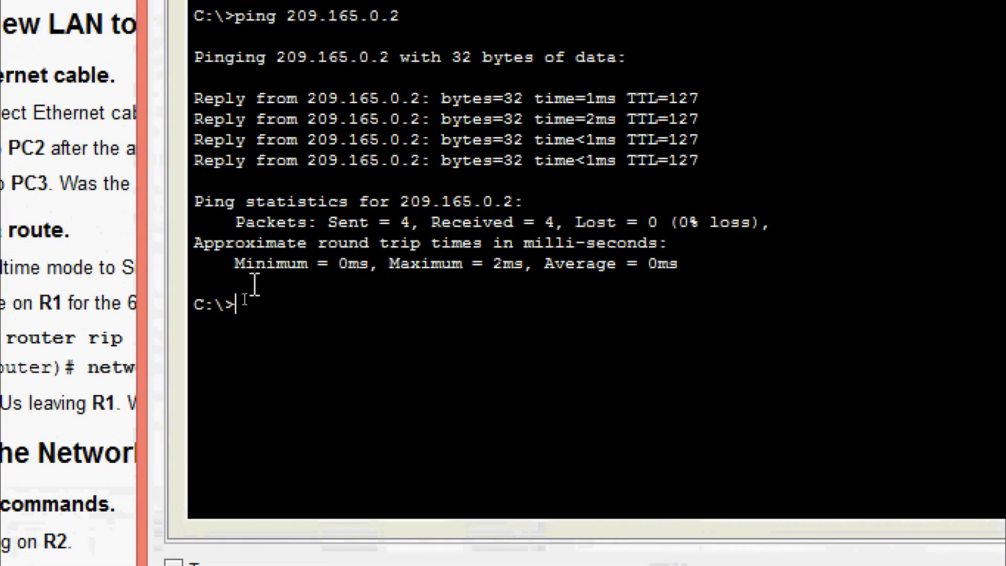
{"action": "type", "text": "ping"}
{"action": "right_click", "coordinate": [323, 306]}
{"action": "left_click", "coordinate": [377, 348]}
{"action": "key", "text": "Return"}
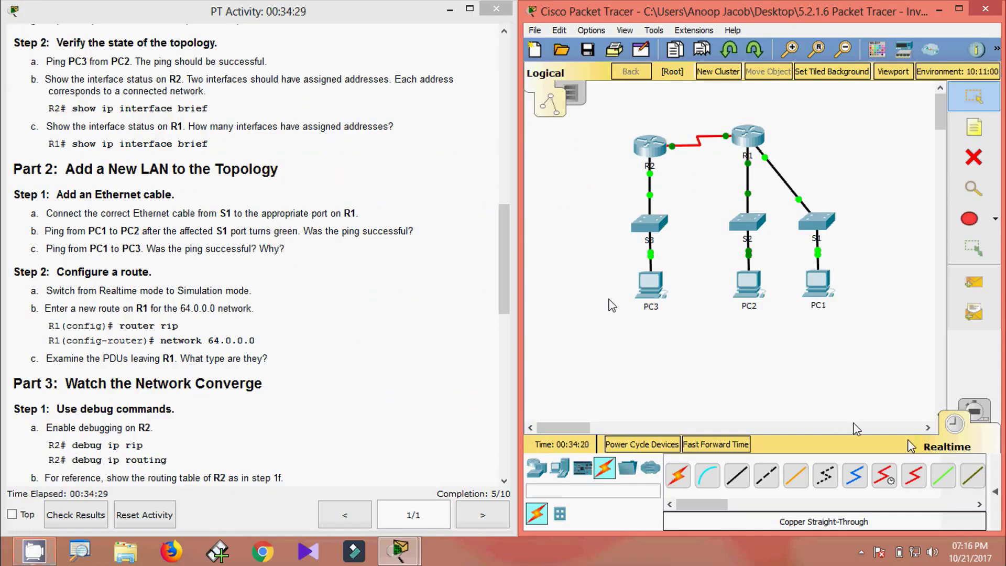
Step: Switch from Realtime to Simulation mode and close the Simulation Panel
{"action": "left_click", "coordinate": [974, 414]}
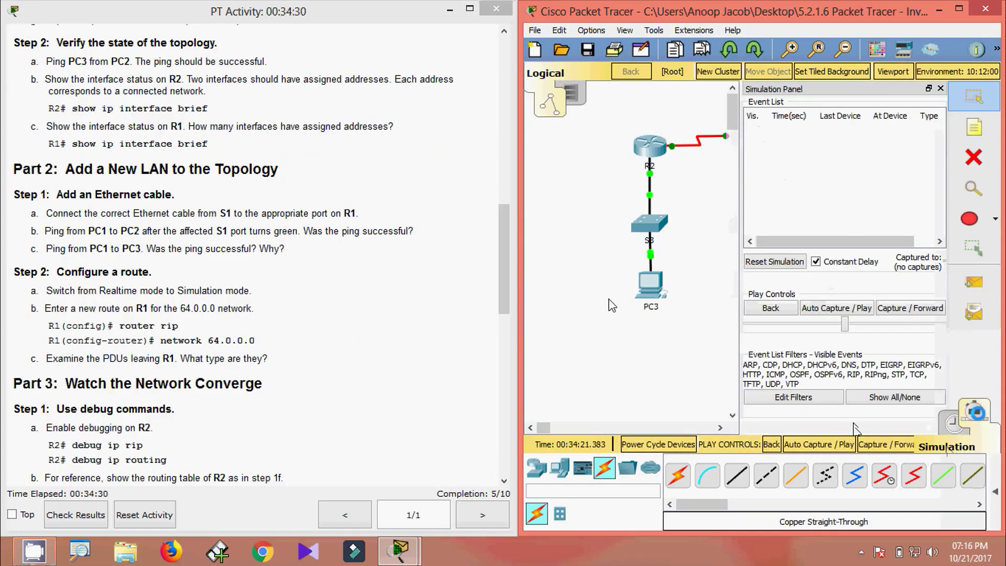
{"action": "left_click", "coordinate": [940, 88]}
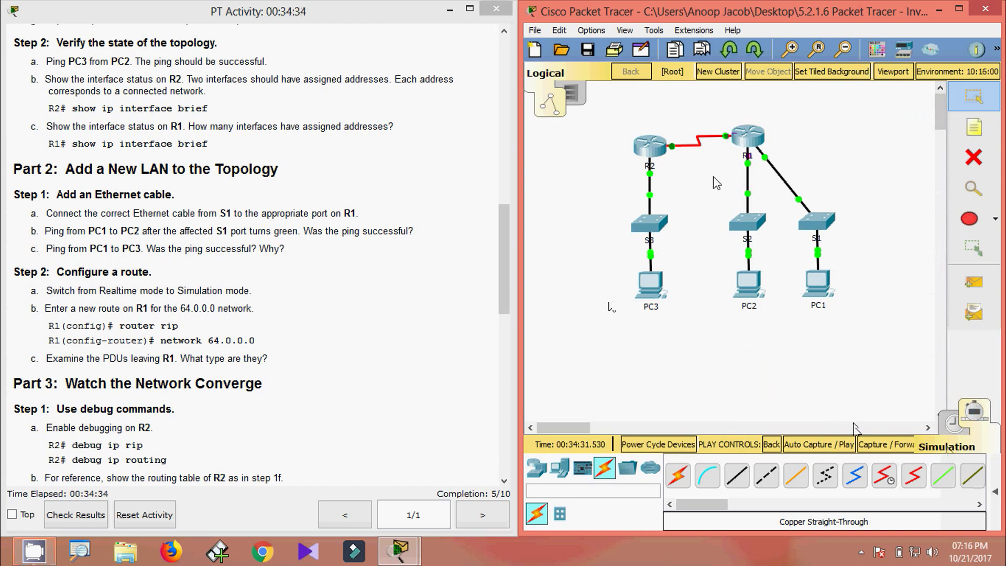
Step: Open R1's command line and enter global configuration mode with configure terminal
{"action": "left_click", "coordinate": [749, 137]}
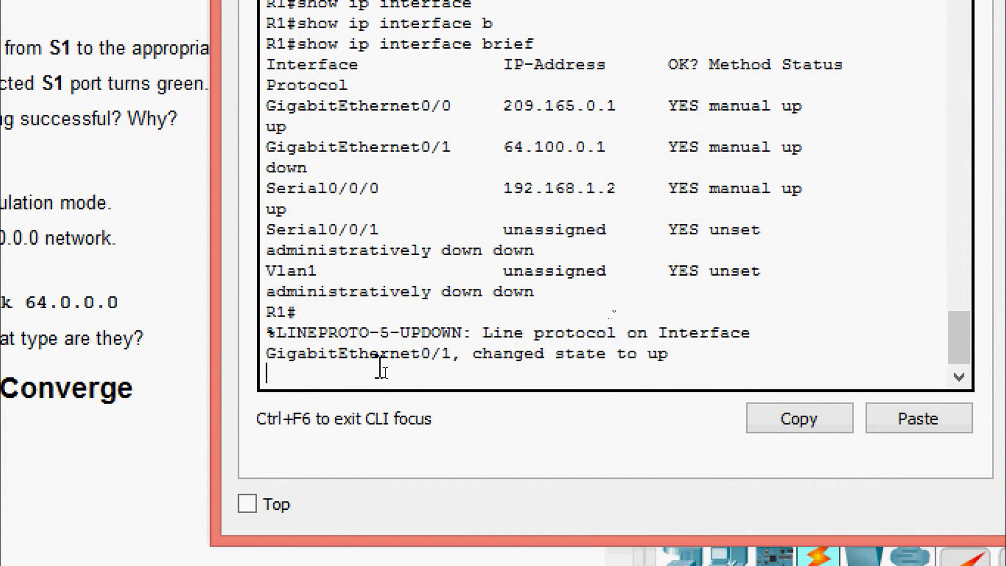
{"action": "key", "text": "Return"}
{"action": "type", "text": "en"}
{"action": "key", "text": "BackSpace"}
{"action": "key", "text": "BackSpace"}
{"action": "type", "text": "conf"}
{"action": "key", "text": "Tab"}
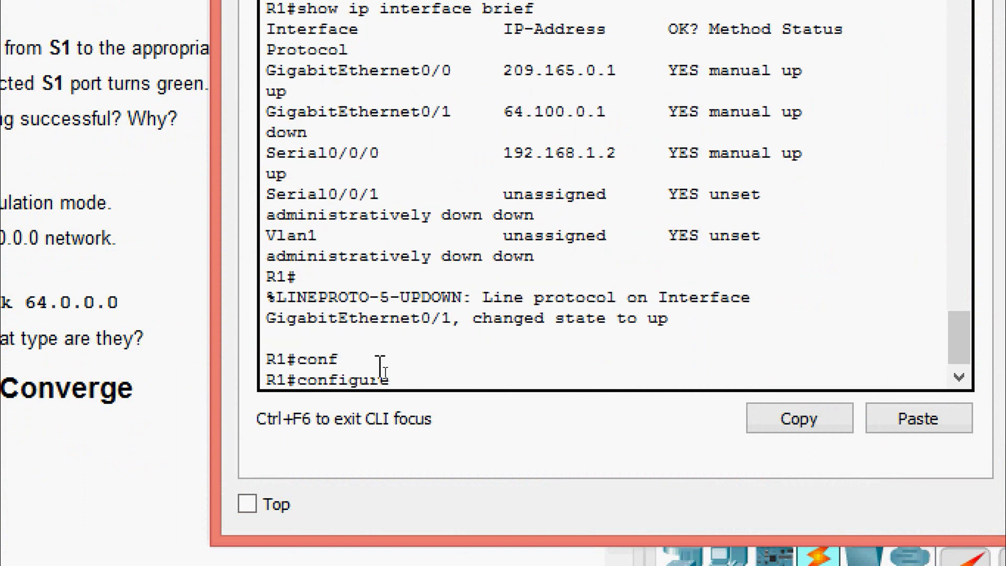
{"action": "type", "text": "t"}
{"action": "key", "text": "Tab"}
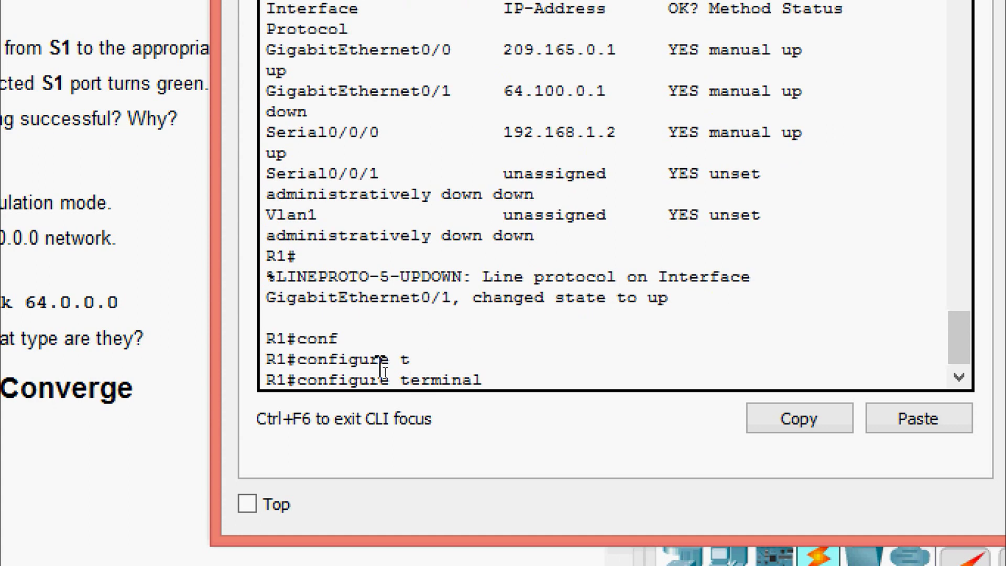
{"action": "key", "text": "Return"}
{"action": "key", "text": "Return"}
Step: Enter RIP router configuration on R1 and add network 64.0.0.0
{"action": "type", "text": "rou"}
{"action": "key", "text": "Tab"}
{"action": "type", "text": "r"}
{"action": "key", "text": "Tab"}
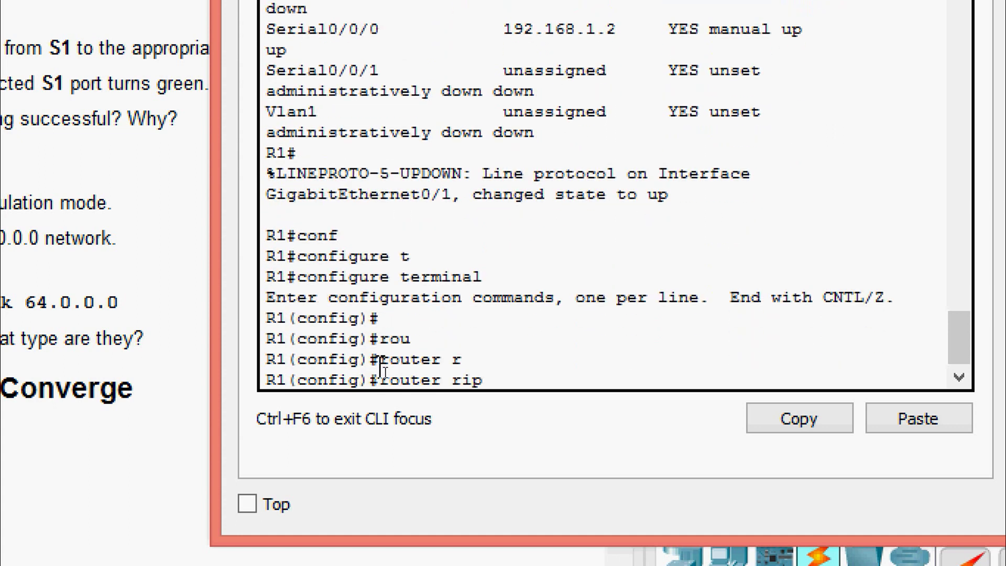
{"action": "type", "text": "\\net"}
{"action": "key", "text": "Tab"}
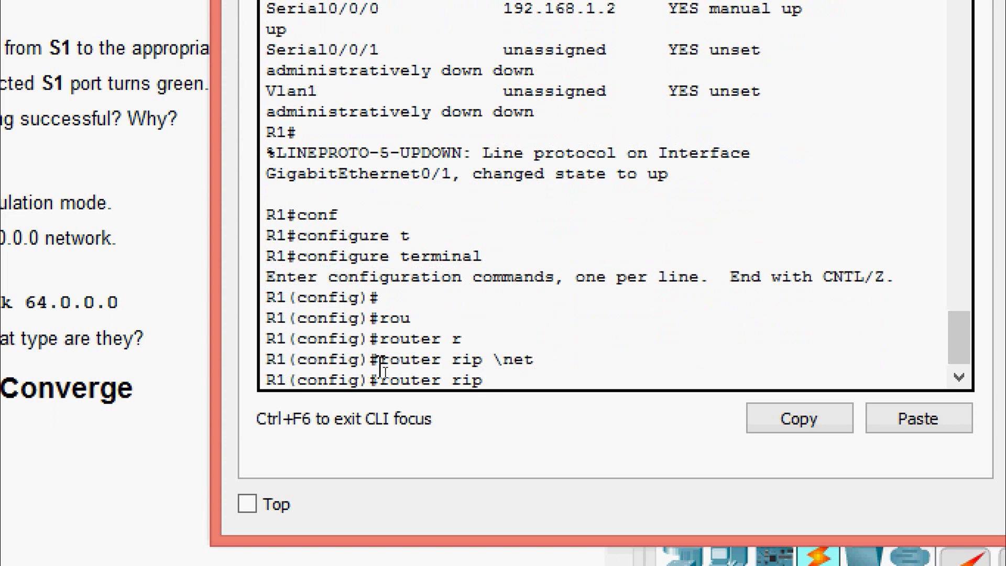
{"action": "key", "text": "Return"}
{"action": "type", "text": "nfig-router)#n"}
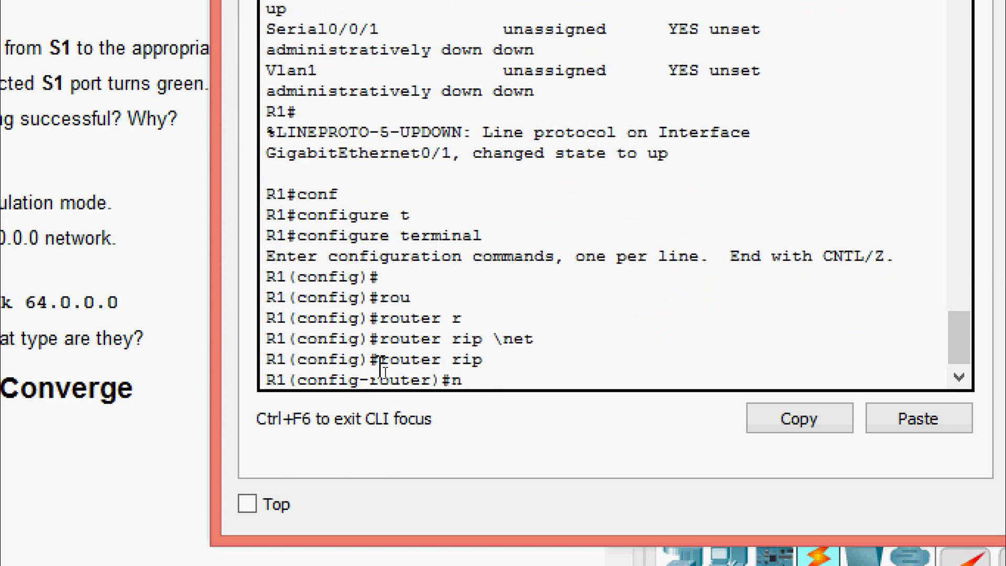
{"action": "type", "text": "et"}
{"action": "key", "text": "Tab"}
{"action": "type", "text": "64.0.0.0"}
{"action": "key", "text": "Return"}
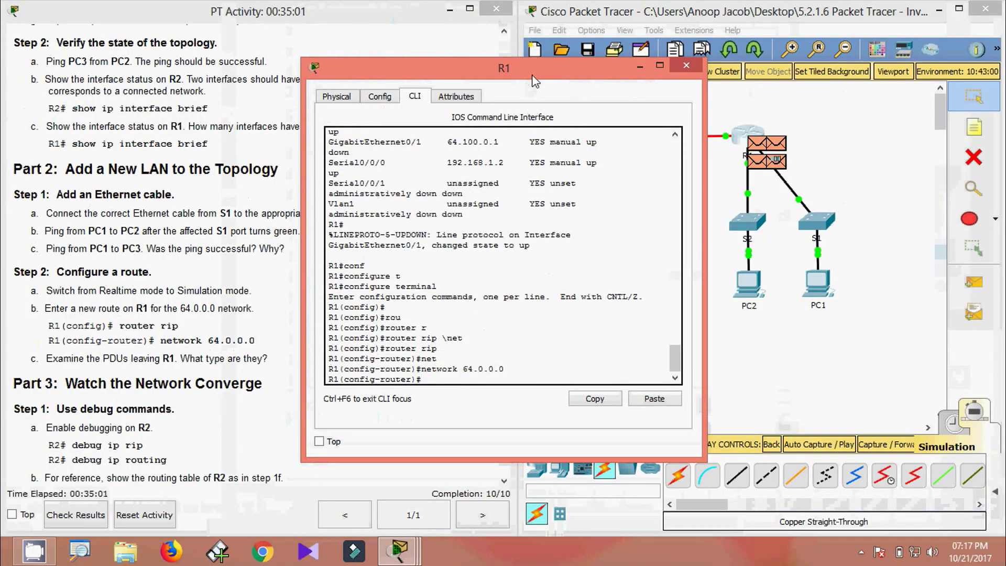
Step: Move R1's window clear of the topology and examine the PDUs leaving R1
{"action": "left_click_drag", "start_coordinate": [513, 67], "coordinate": [299, 42]}
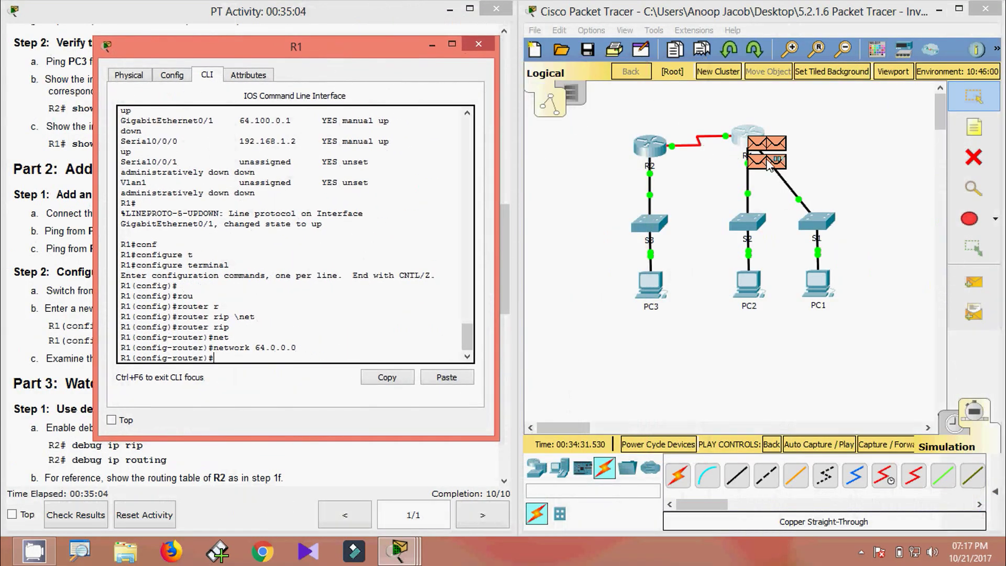
{"action": "left_click", "coordinate": [845, 151]}
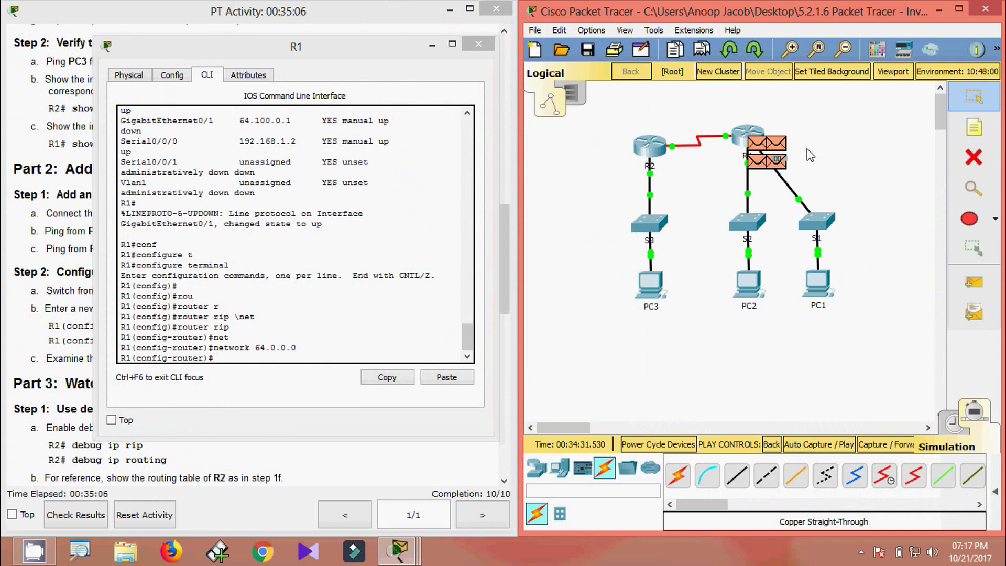
{"action": "mouse_move", "coordinate": [761, 149]}
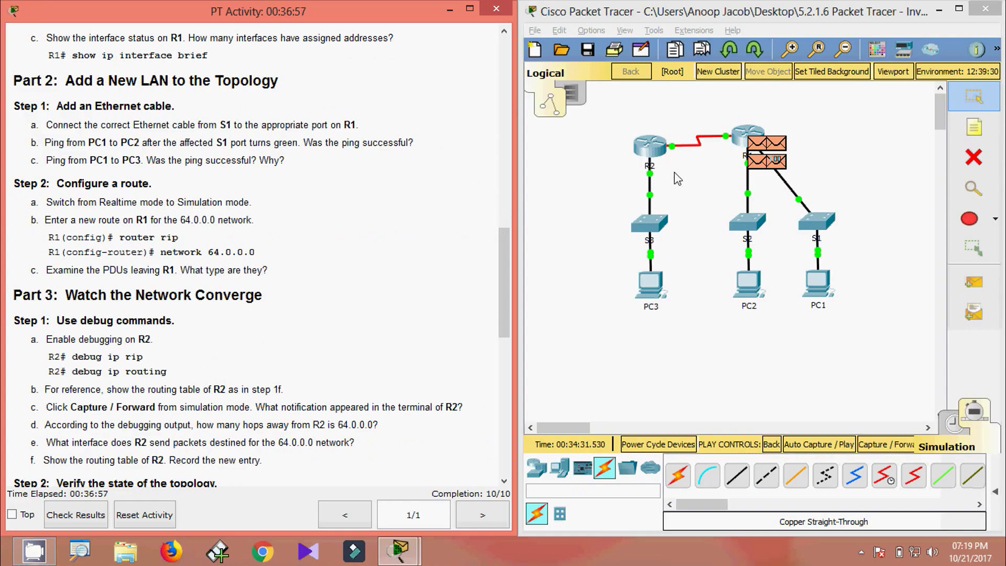
Step: Open R2's command line and enable RIP debugging with debug ip rip
{"action": "left_click", "coordinate": [649, 147]}
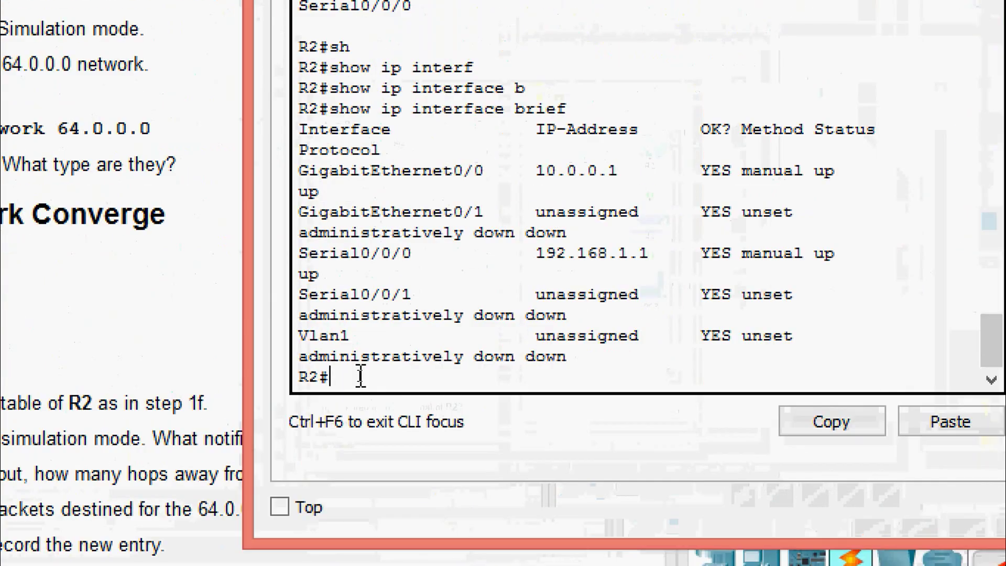
{"action": "type", "text": "debug ip"}
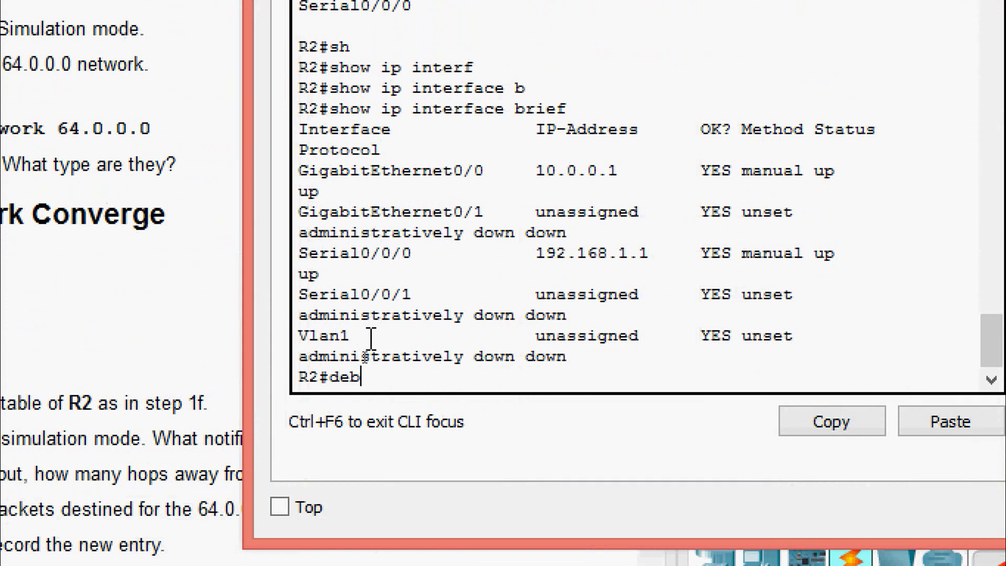
{"action": "key", "text": "Tab"}
{"action": "type", "text": "ip "}
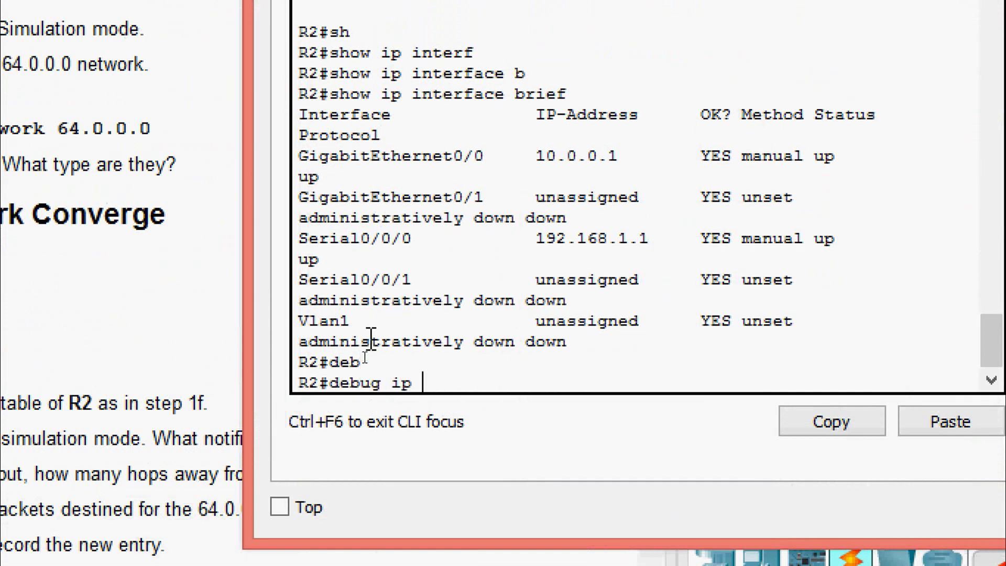
{"action": "type", "text": "ri"}
{"action": "key", "text": "Tab"}
{"action": "key", "text": "Return"}
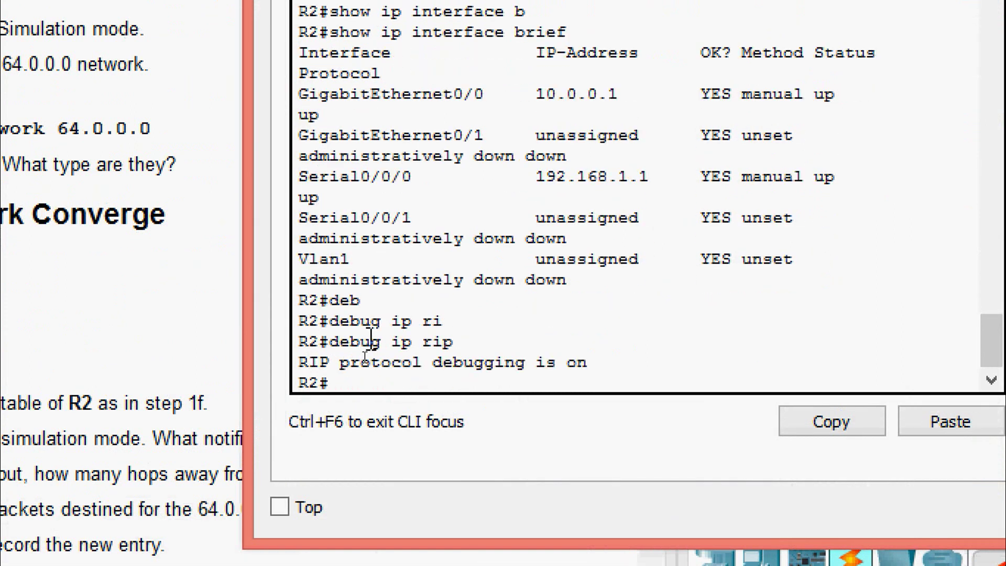
Step: Enable routing debugging on R2 with debug ip routing
{"action": "type", "text": "de"}
{"action": "key", "text": "Tab"}
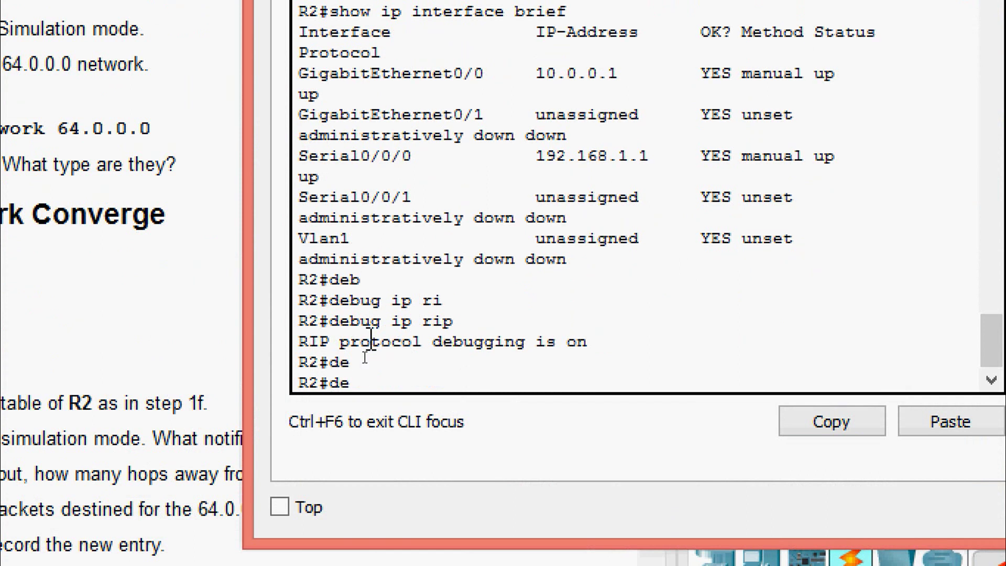
{"action": "key", "text": "Tab"}
{"action": "type", "text": "bu"}
{"action": "key", "text": "Tab"}
{"action": "type", "text": "ip rou"}
{"action": "key", "text": "Tab"}
{"action": "key", "text": "Return"}
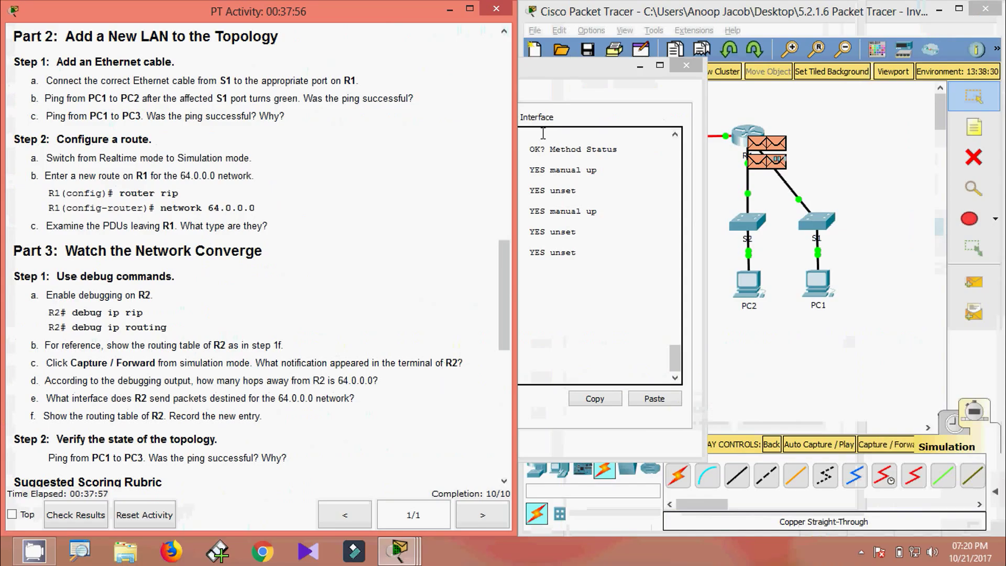
Step: Capture/forward the next simulation event and check R2's debug output for the hop count and interface used for 64.0.0.0
{"action": "left_click_drag", "start_coordinate": [568, 69], "coordinate": [347, 67]}
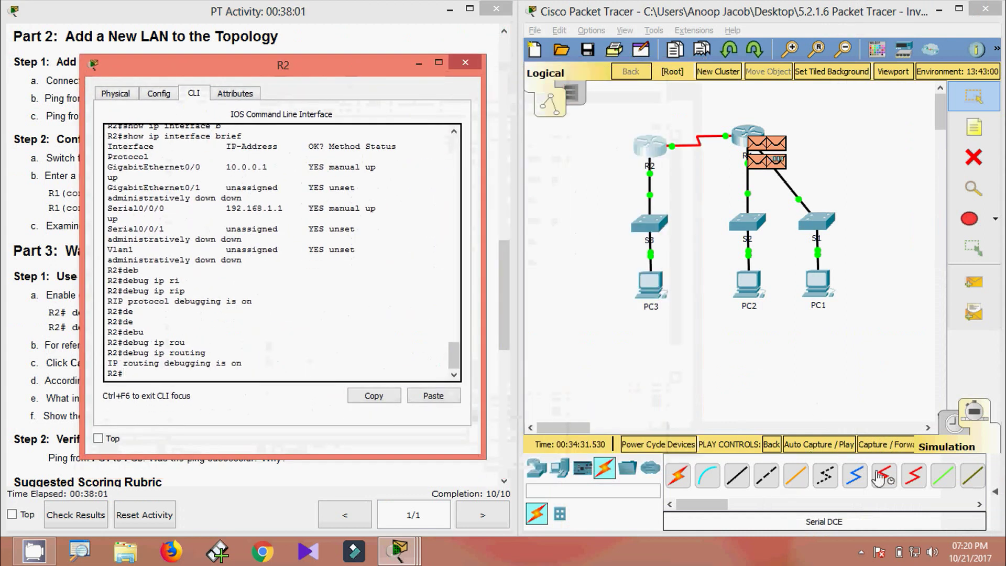
{"action": "left_click", "coordinate": [882, 446]}
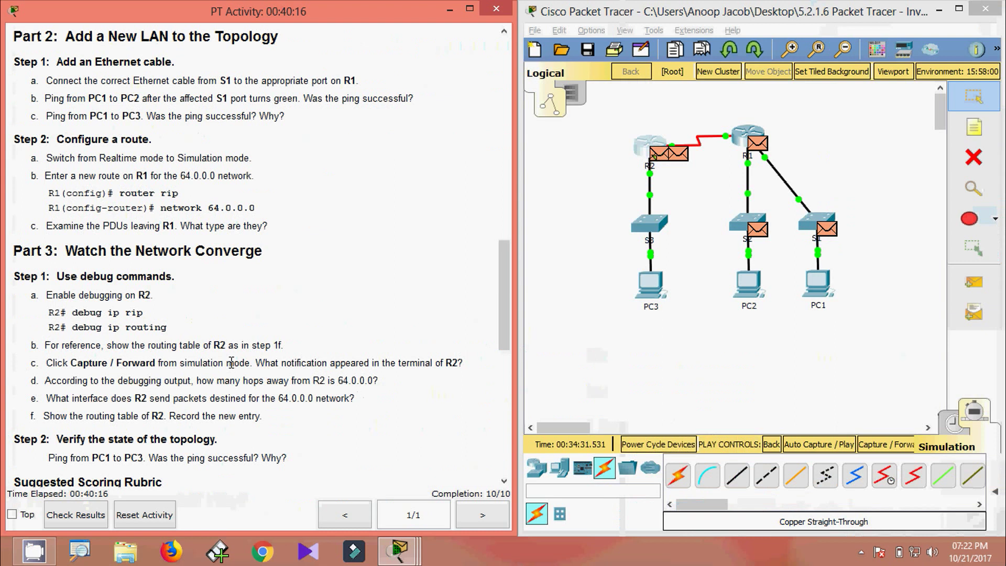
{"action": "key", "text": "alt+Tab"}
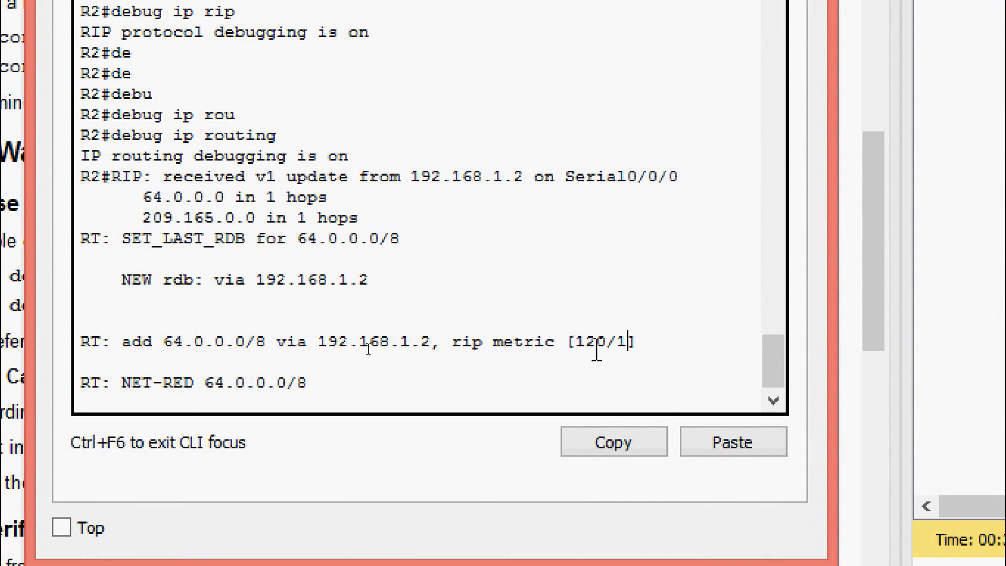
{"action": "left_click_drag", "start_coordinate": [616, 343], "coordinate": [624, 343]}
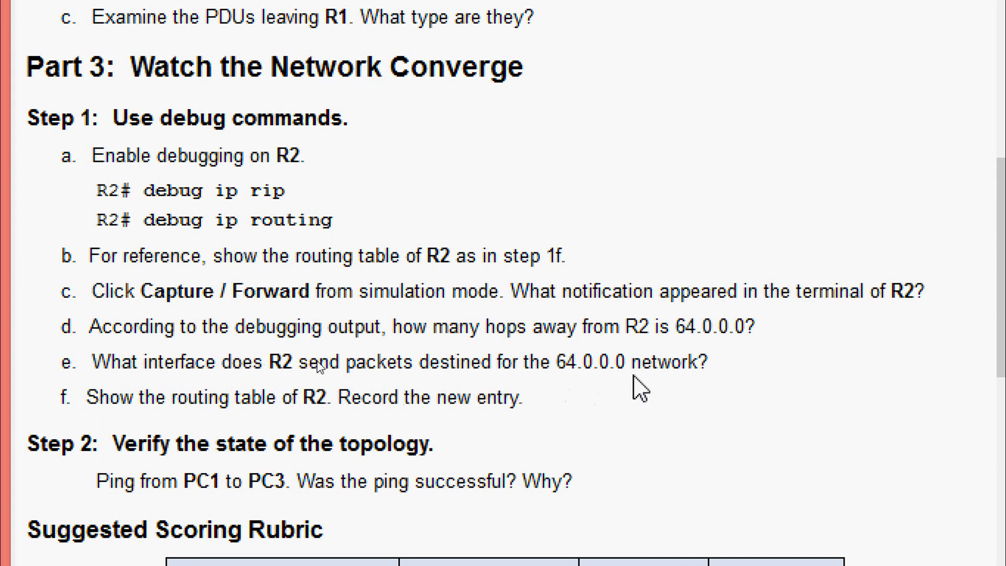
{"action": "key", "text": "alt+Tab"}
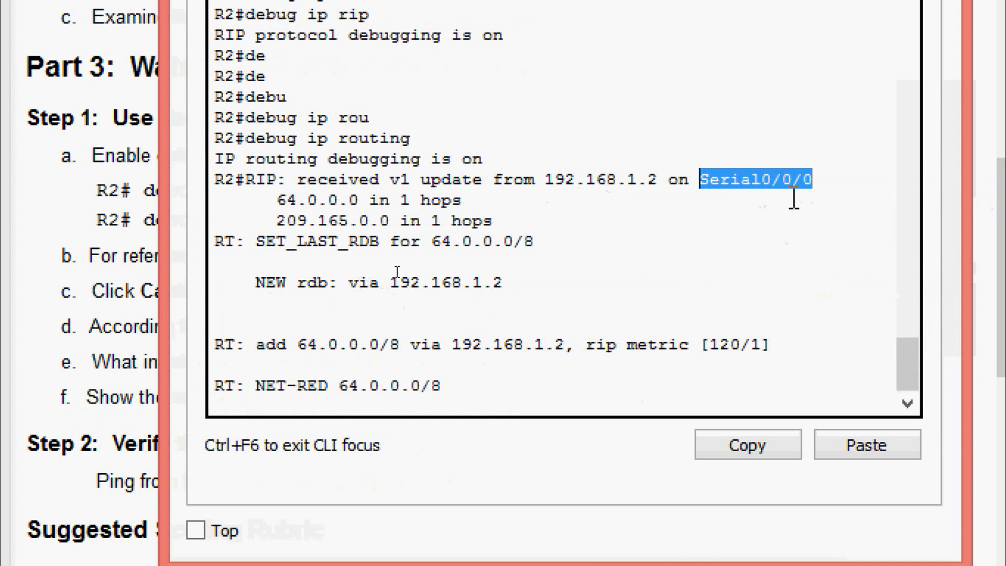
{"action": "left_click", "coordinate": [112, 328]}
{"action": "scroll", "coordinate": [111, 328], "scroll_direction": "down", "scroll_amount": 2}
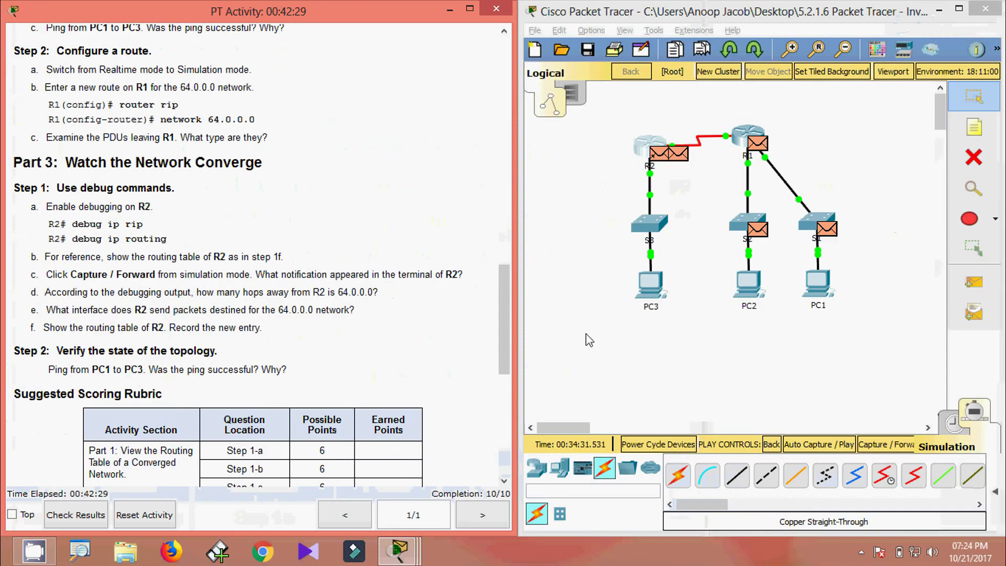
Step: Display R2's routing table with show ip route and examine the RIP entry for 64.0.0.0/8
{"action": "left_click", "coordinate": [645, 154]}
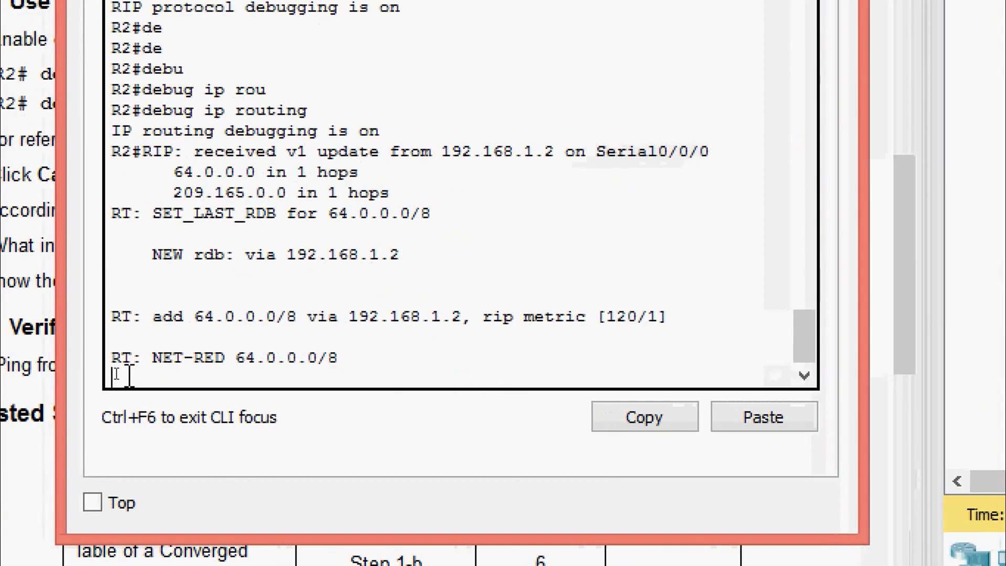
{"action": "key", "text": "Return"}
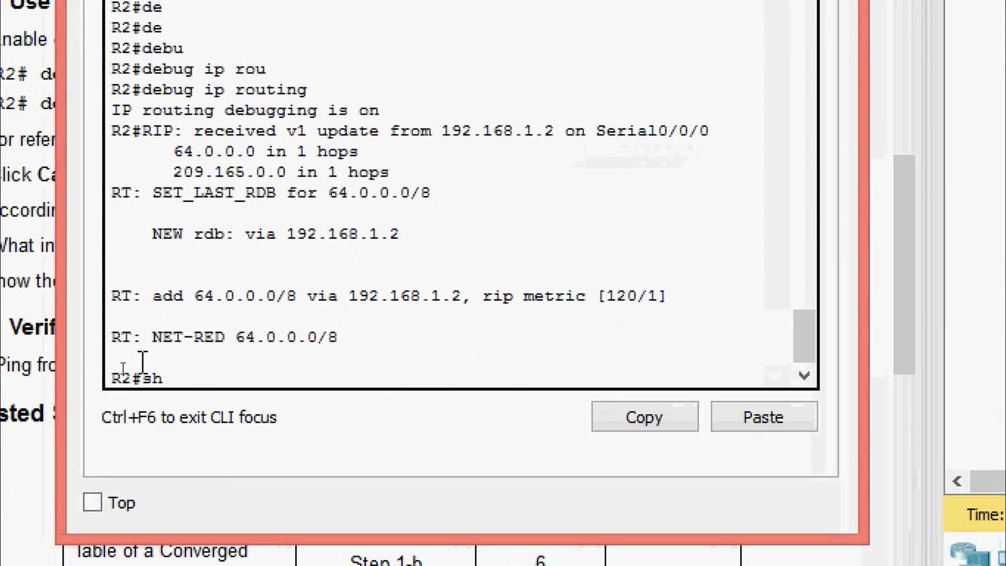
{"action": "type", "text": "sh"}
{"action": "key", "text": "Tab"}
{"action": "type", "text": "ip rou"}
{"action": "key", "text": "Tab"}
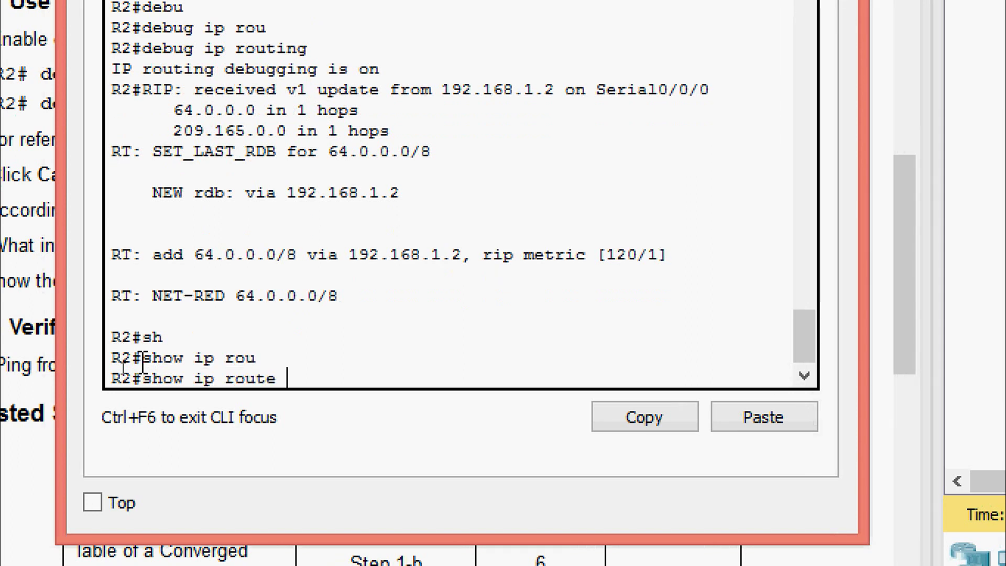
{"action": "key", "text": "Return"}
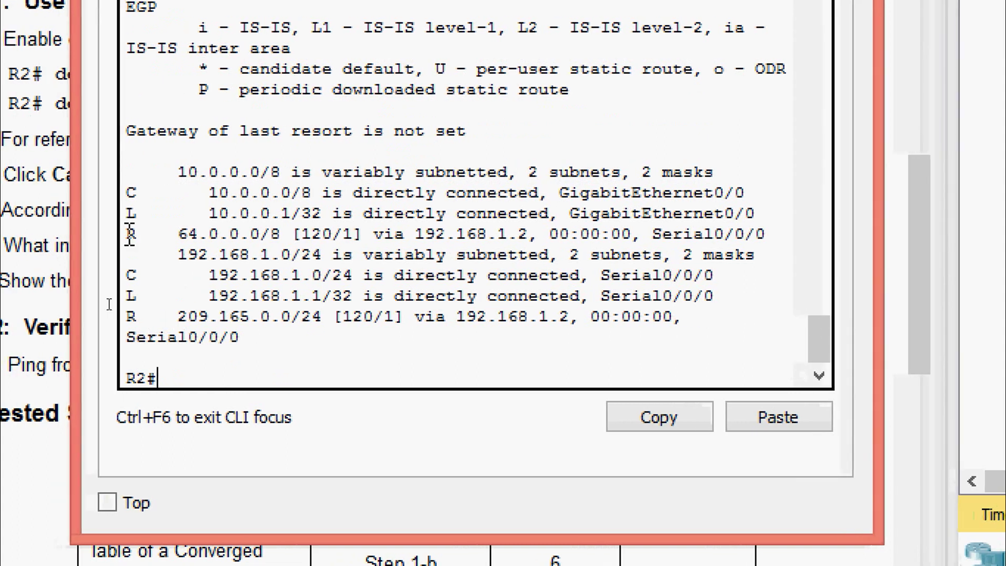
{"action": "left_click_drag", "start_coordinate": [743, 214], "coordinate": [765, 233]}
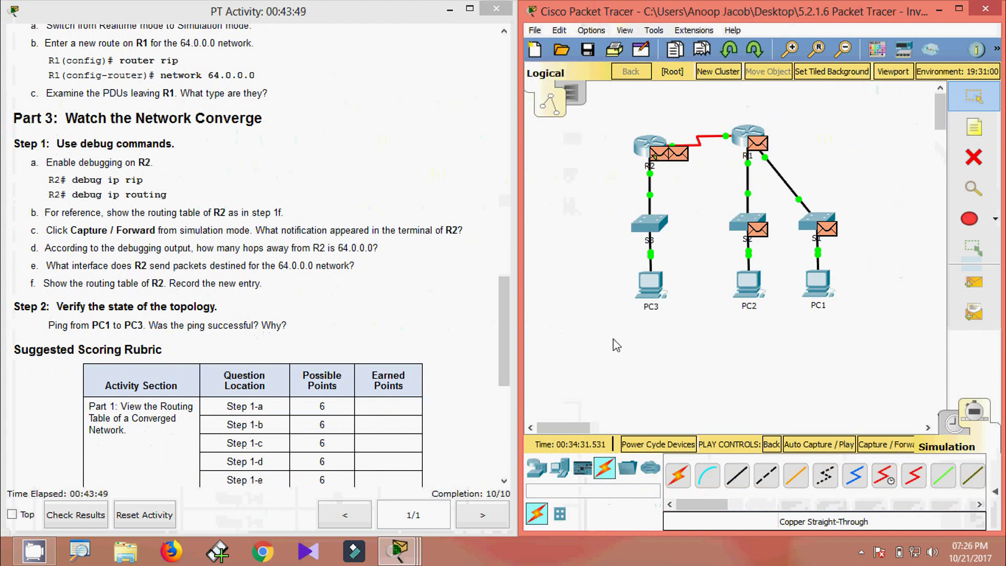
Step: Copy PC3's IP address 10.0.0.2 from its Command Prompt and close the PC3 window
{"action": "left_click", "coordinate": [651, 289]}
{"action": "left_click", "coordinate": [597, 186]}
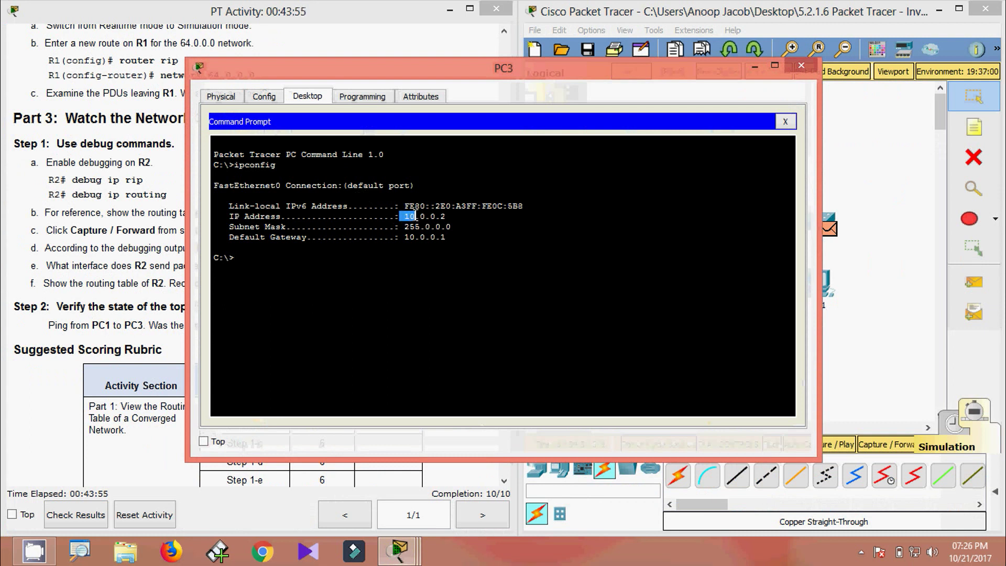
{"action": "mouse_move", "coordinate": [406, 217]}
{"action": "left_mouse_down"}
{"action": "mouse_move", "coordinate": [433, 217]}
{"action": "mouse_move", "coordinate": [409, 220]}
{"action": "left_mouse_up"}
{"action": "left_click", "coordinate": [444, 216]}
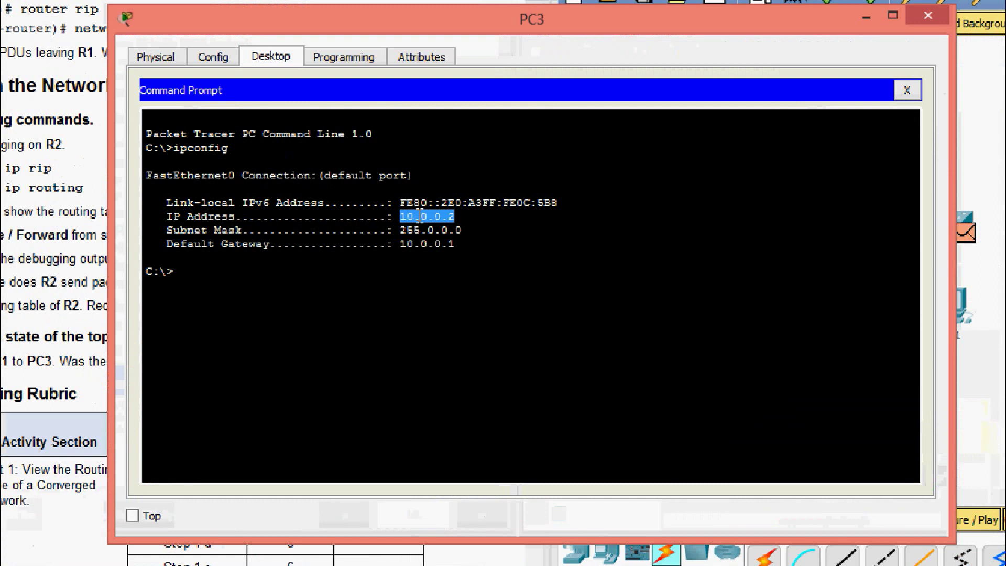
{"action": "right_click", "coordinate": [435, 216]}
{"action": "left_click", "coordinate": [450, 223]}
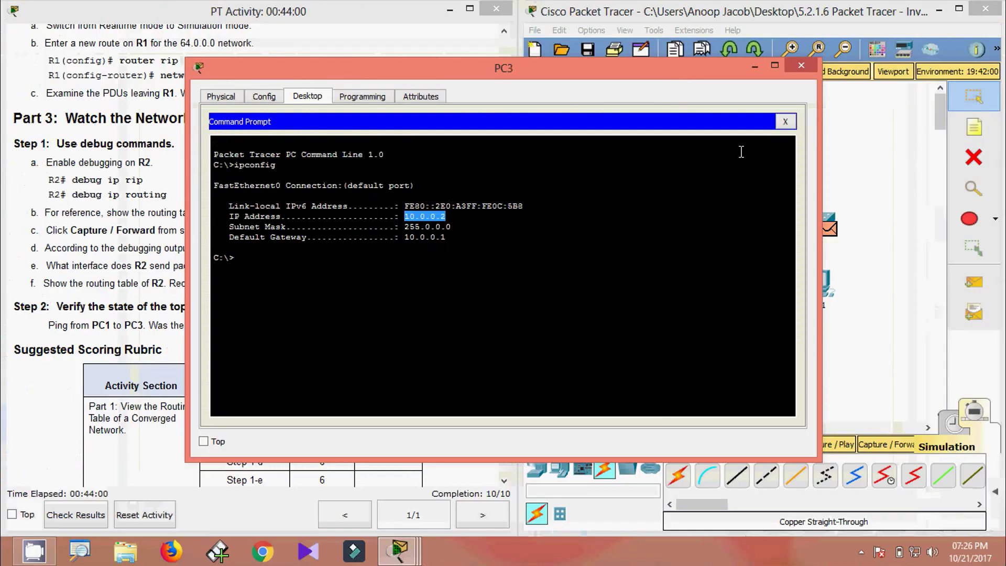
{"action": "left_click", "coordinate": [801, 65]}
Step: Ping PC3 at 10.0.0.2 from PC1's Command Prompt and switch from Simulation back to Realtime mode
{"action": "left_click", "coordinate": [588, 402]}
{"action": "left_click", "coordinate": [576, 170]}
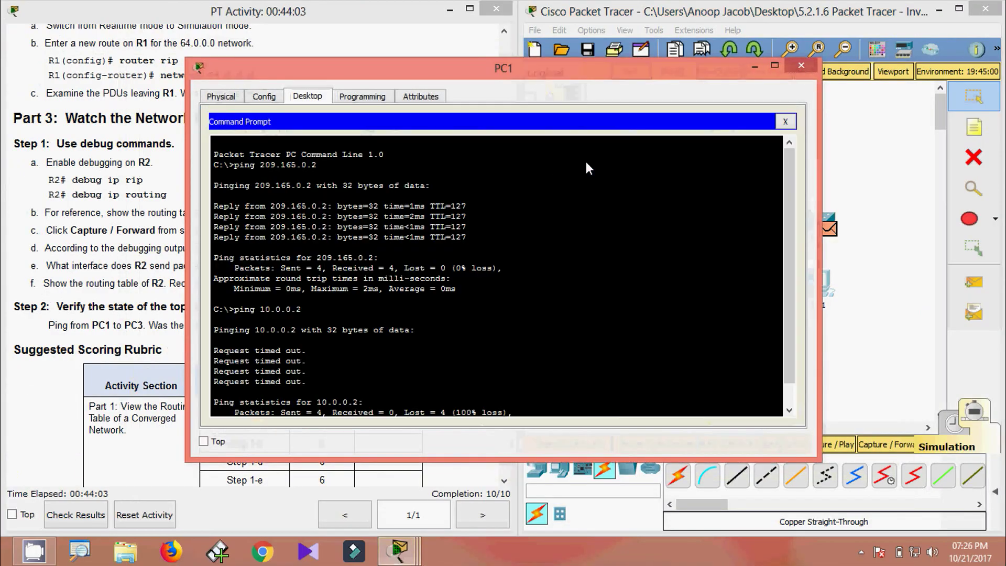
{"action": "type", "text": "ping"}
{"action": "right_click", "coordinate": [287, 435]}
{"action": "left_click", "coordinate": [346, 487]}
{"action": "key", "text": "Return"}
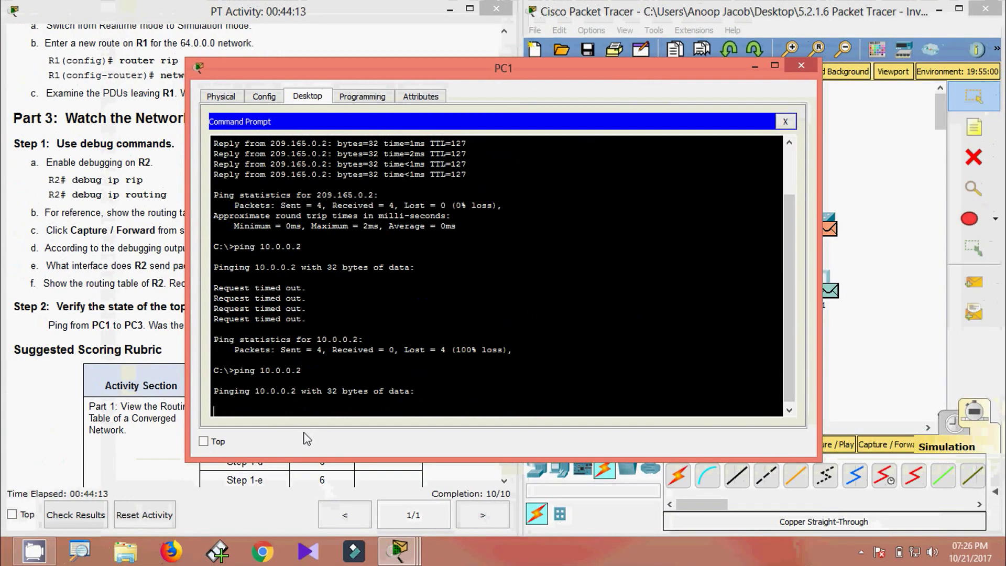
{"action": "left_click", "coordinate": [942, 433]}
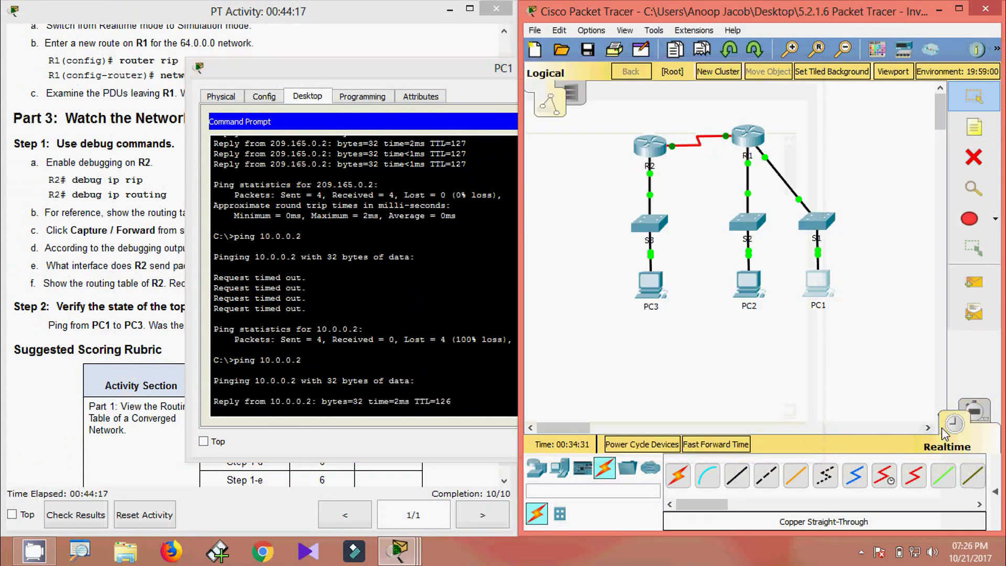
{"action": "left_click", "coordinate": [426, 401]}
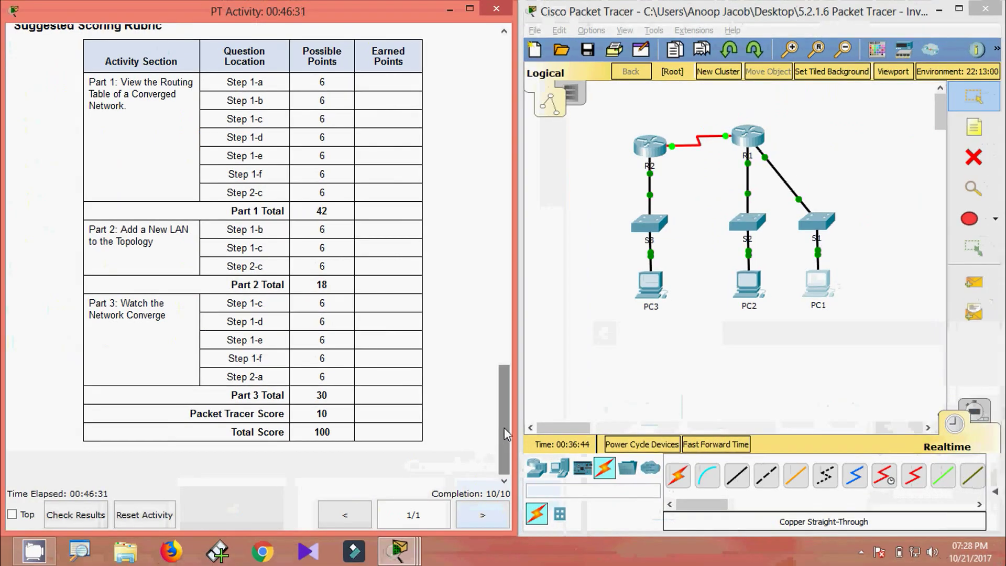
{"action": "left_click_drag", "start_coordinate": [551, 332], "coordinate": [533, 0]}
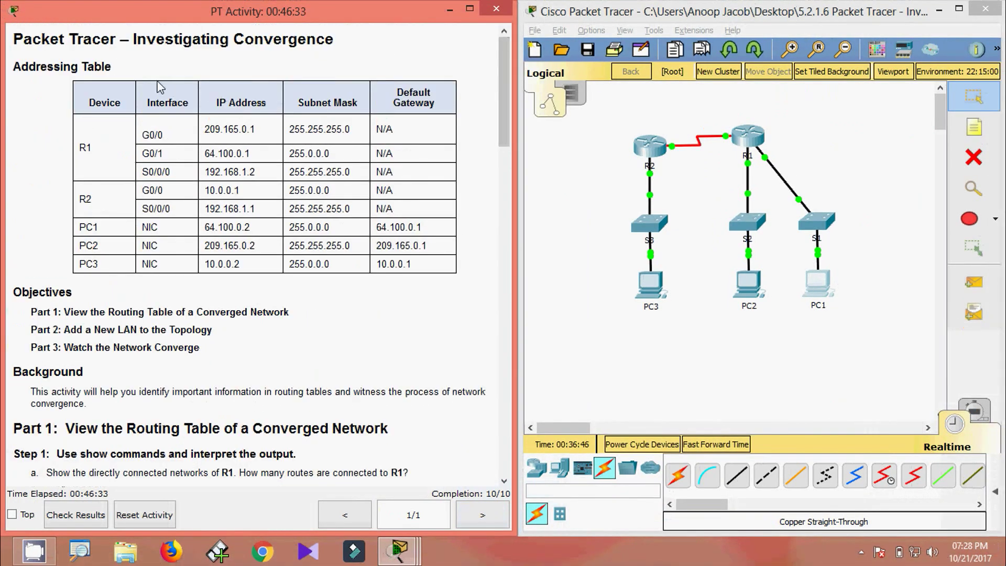